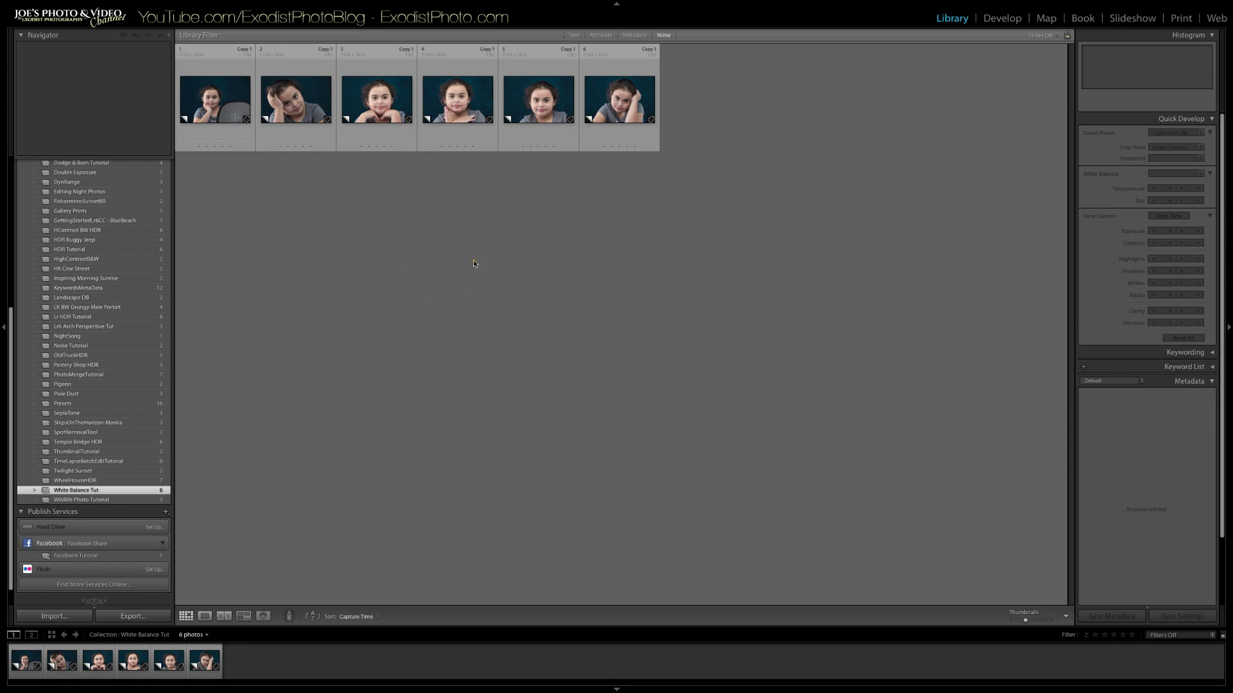
# Step: Select the first portrait, the girl beside the gray card, and open it in Develop
pyautogui.click(207, 72)
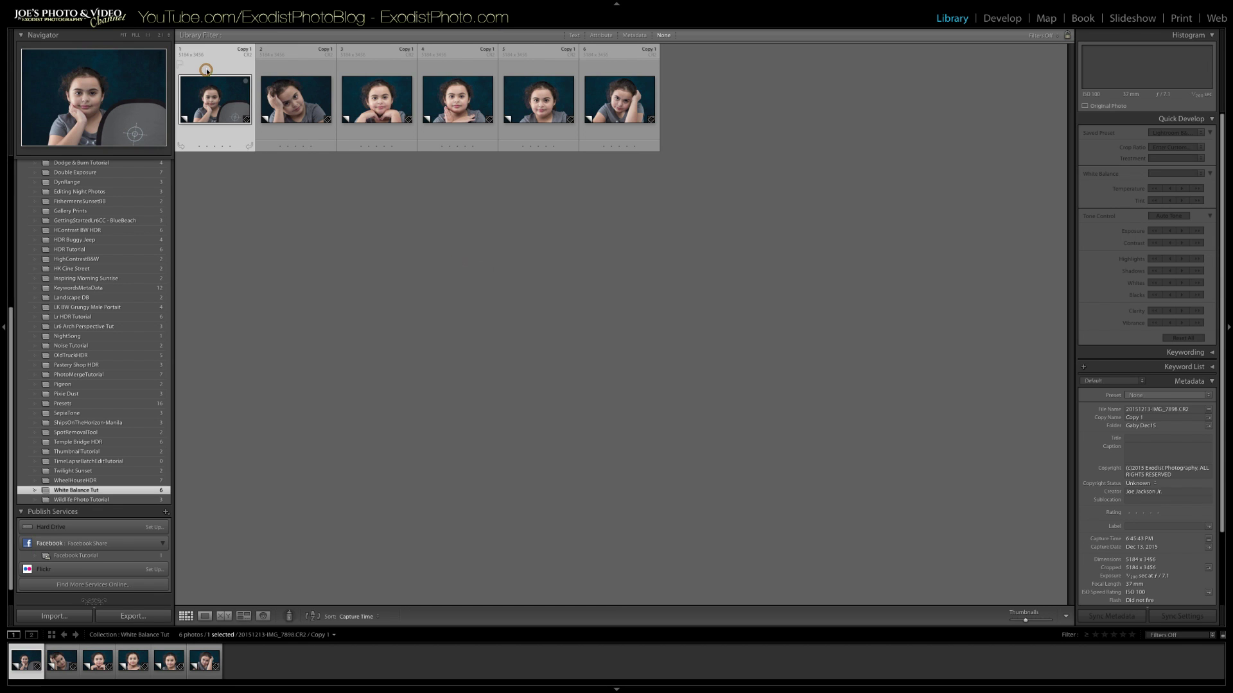
pyautogui.click(999, 20)
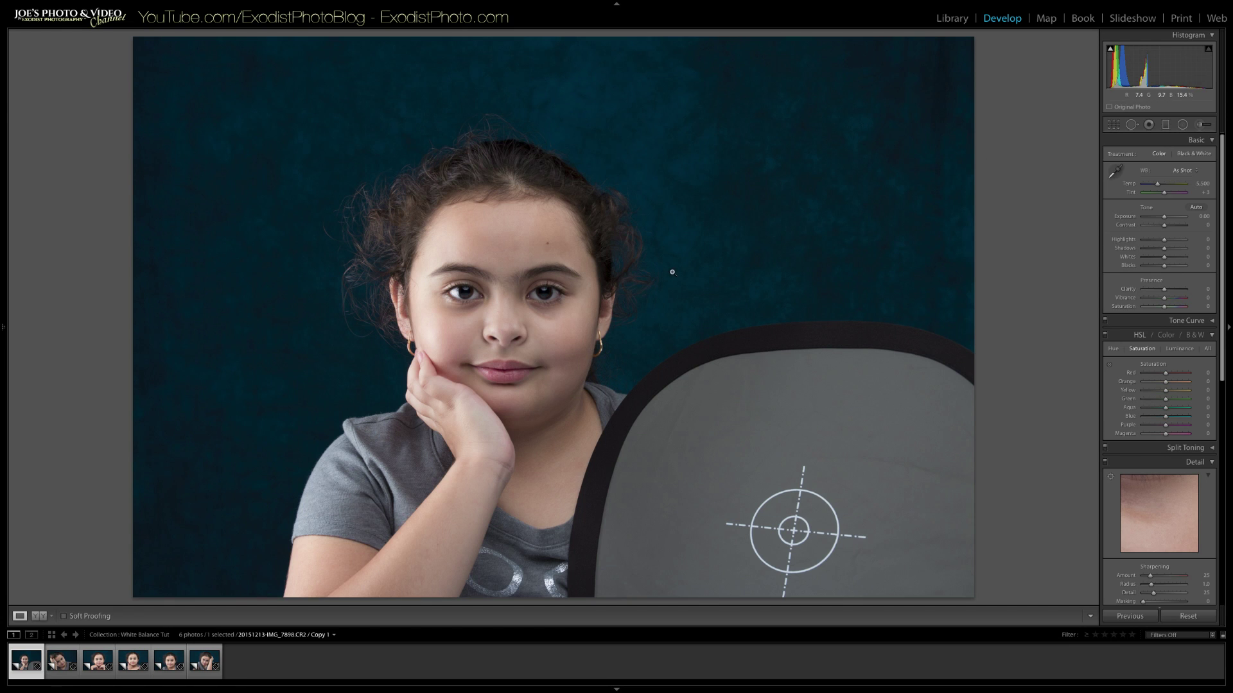
pyautogui.moveTo(3, 328)
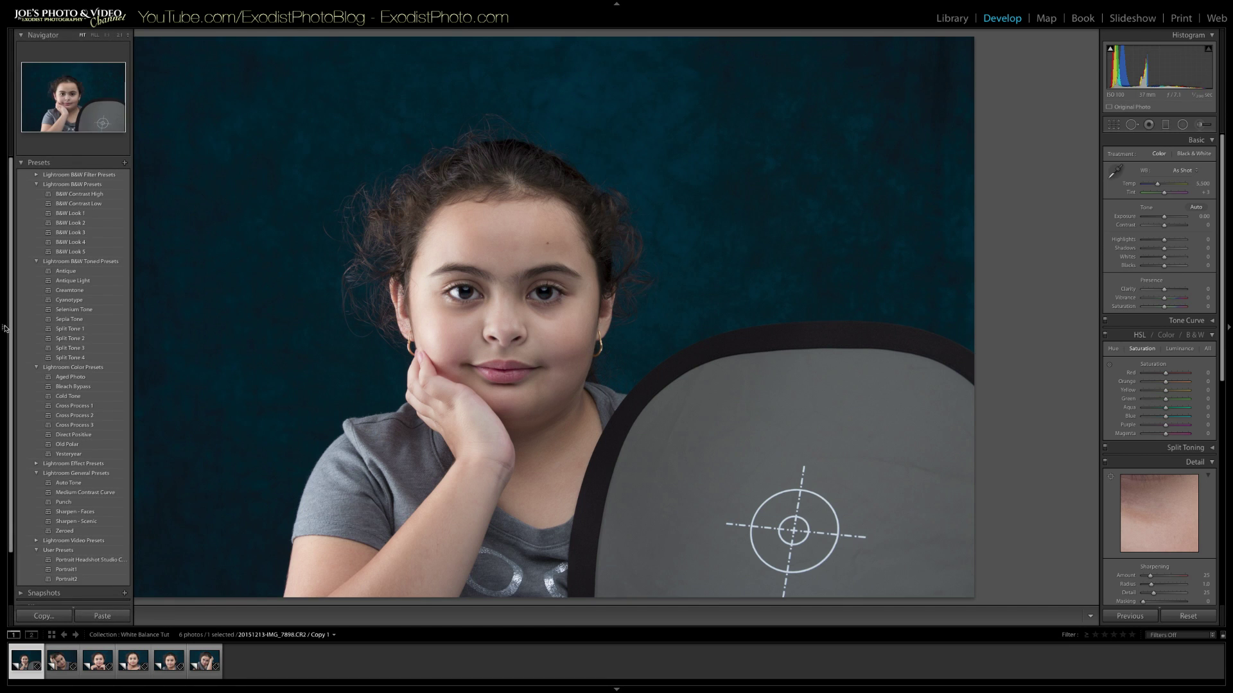
# Step: Apply the Portrait Headshot Studio user preset to the first portrait
pyautogui.click(87, 560)
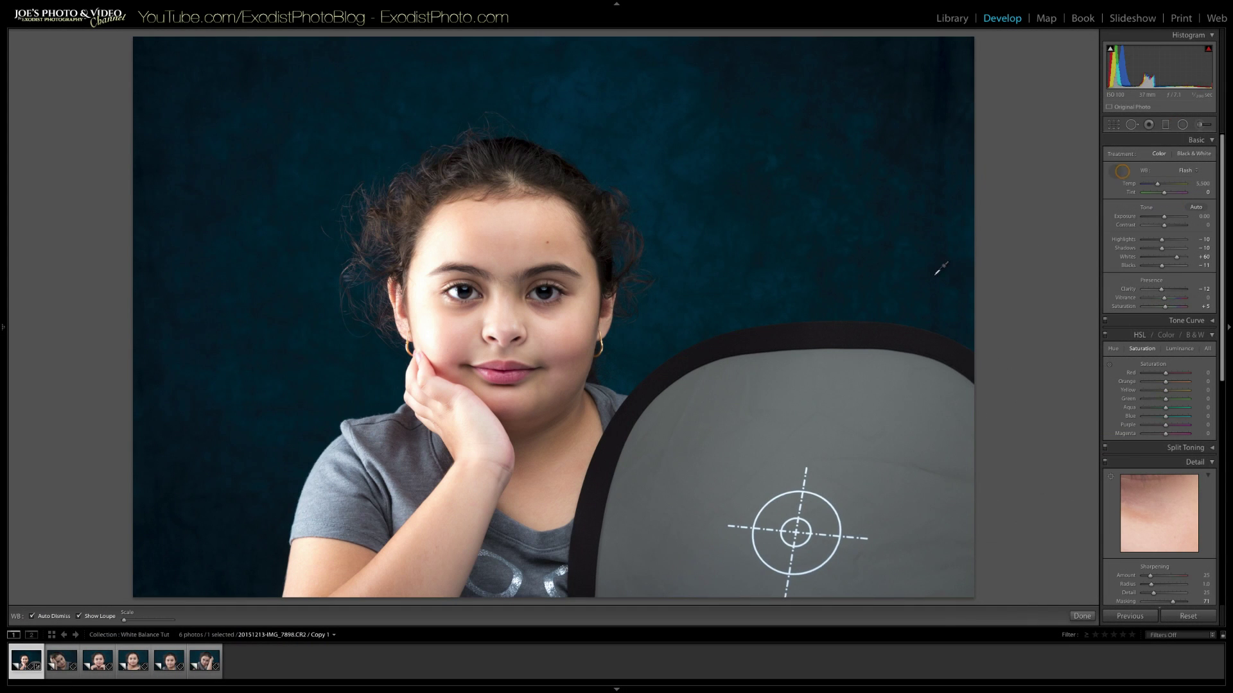
# Step: Sample the grey card to get Custom white balance, Temp 5,850 and Tint +5
pyautogui.click(791, 399)
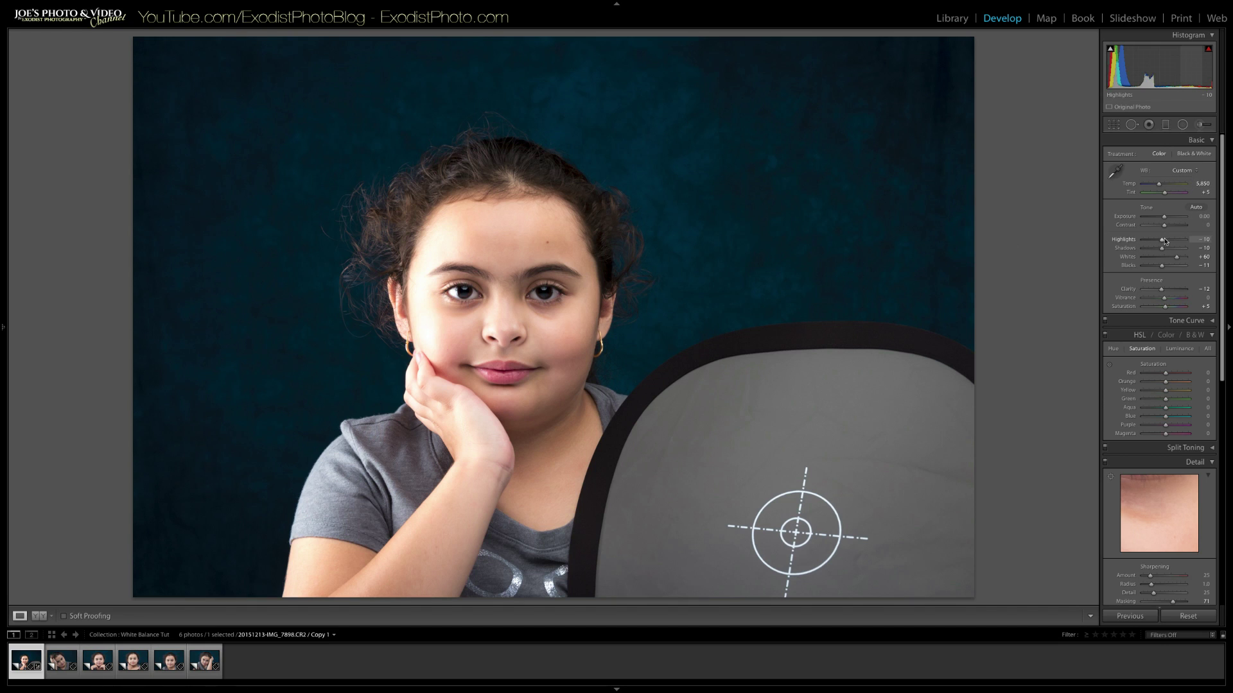
# Step: In the Basic panel, set Highlights to -39, Whites to +51 and Shadows to +6
pyautogui.moveTo(1162, 239); pyautogui.dragTo(1148, 242)
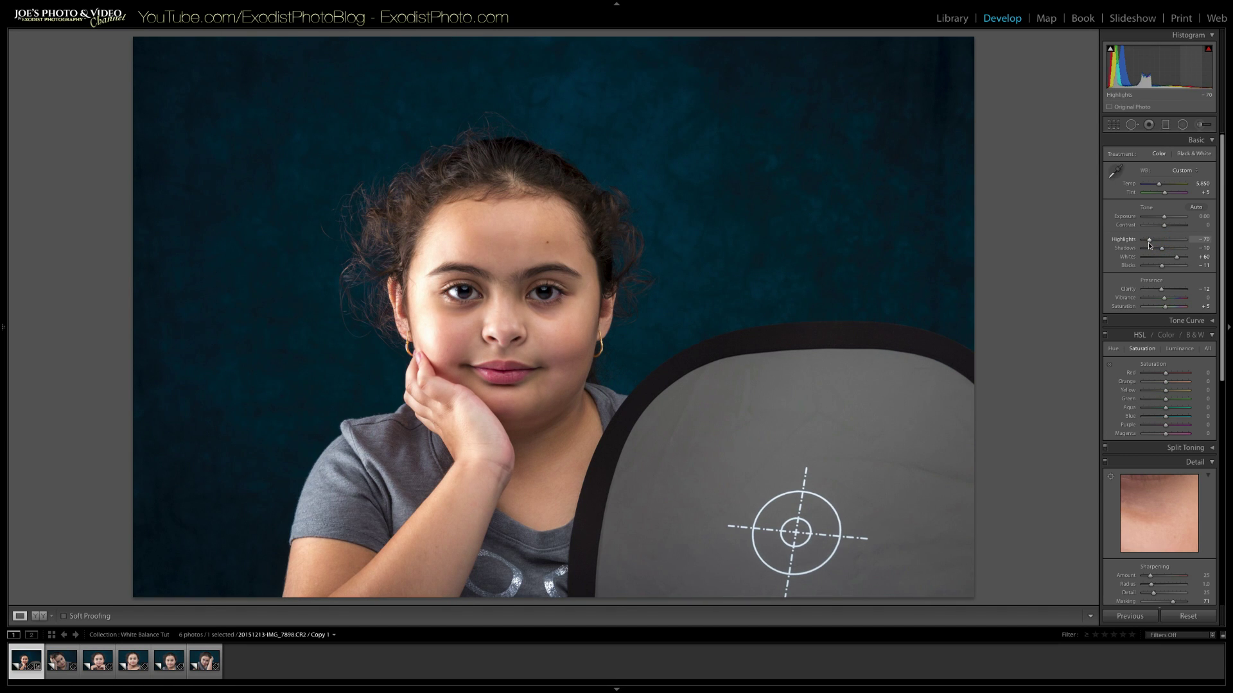
pyautogui.moveTo(1150, 242); pyautogui.dragTo(1156, 241)
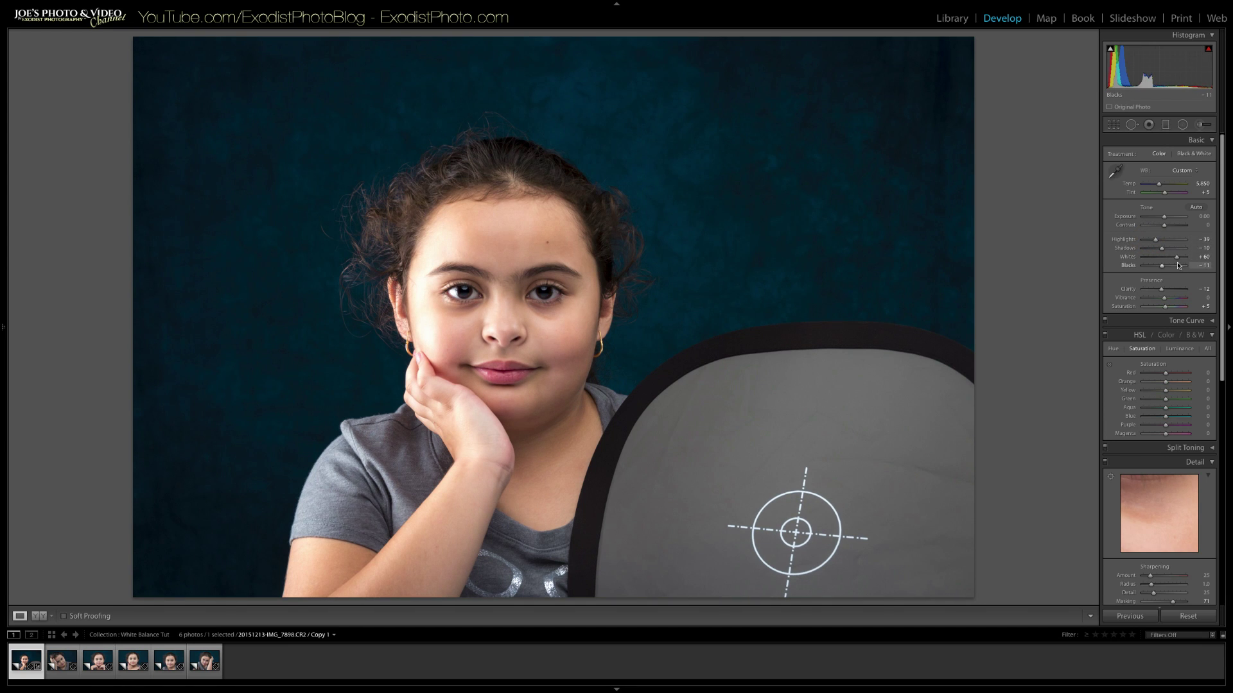
pyautogui.moveTo(1178, 261); pyautogui.dragTo(1175, 262)
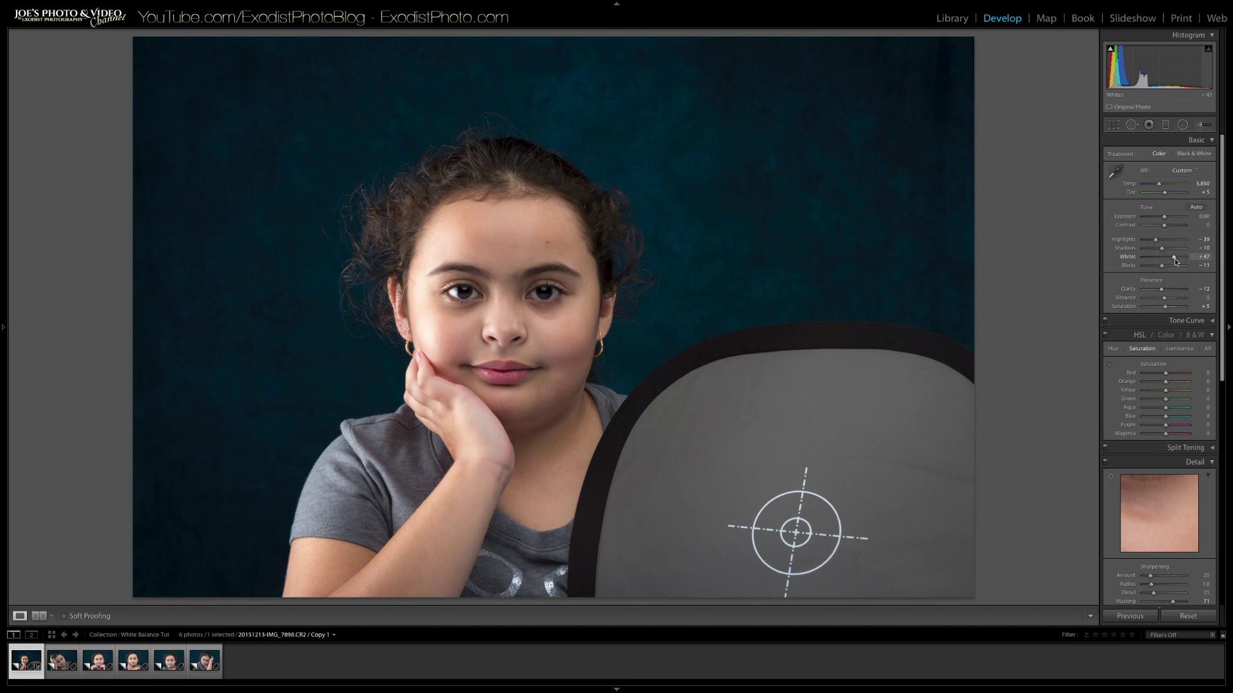
pyautogui.moveTo(1175, 261); pyautogui.dragTo(1176, 262)
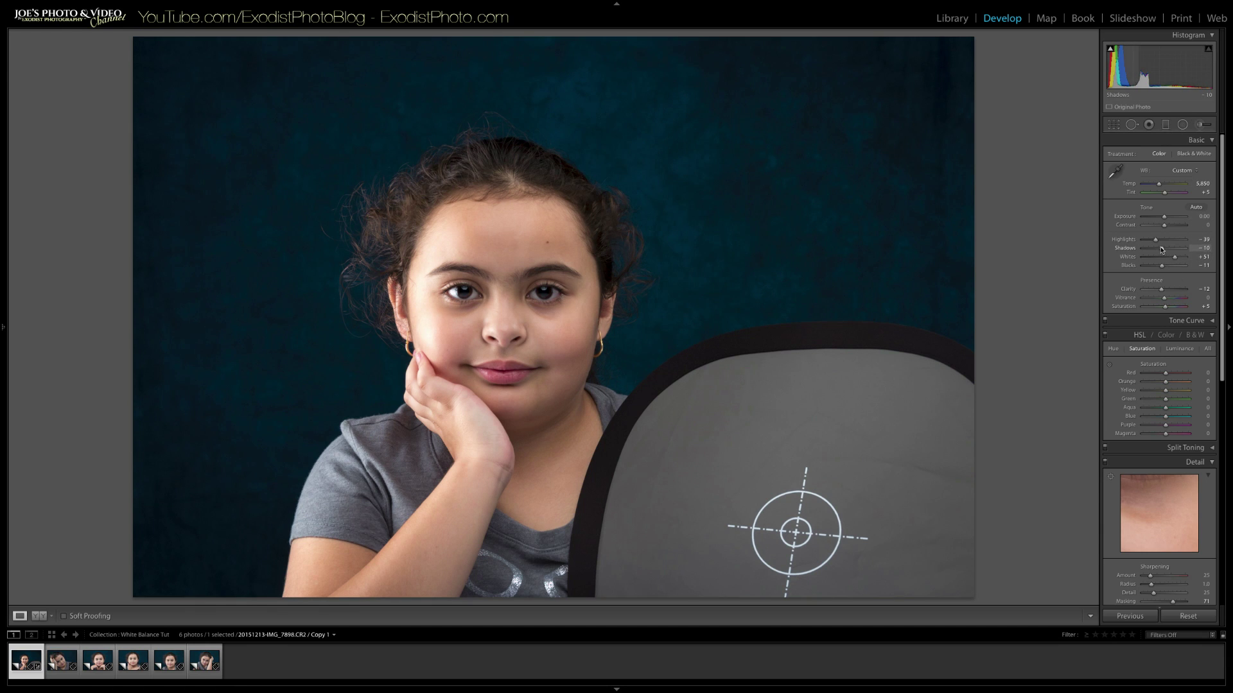
pyautogui.moveTo(1162, 252); pyautogui.dragTo(1165, 252)
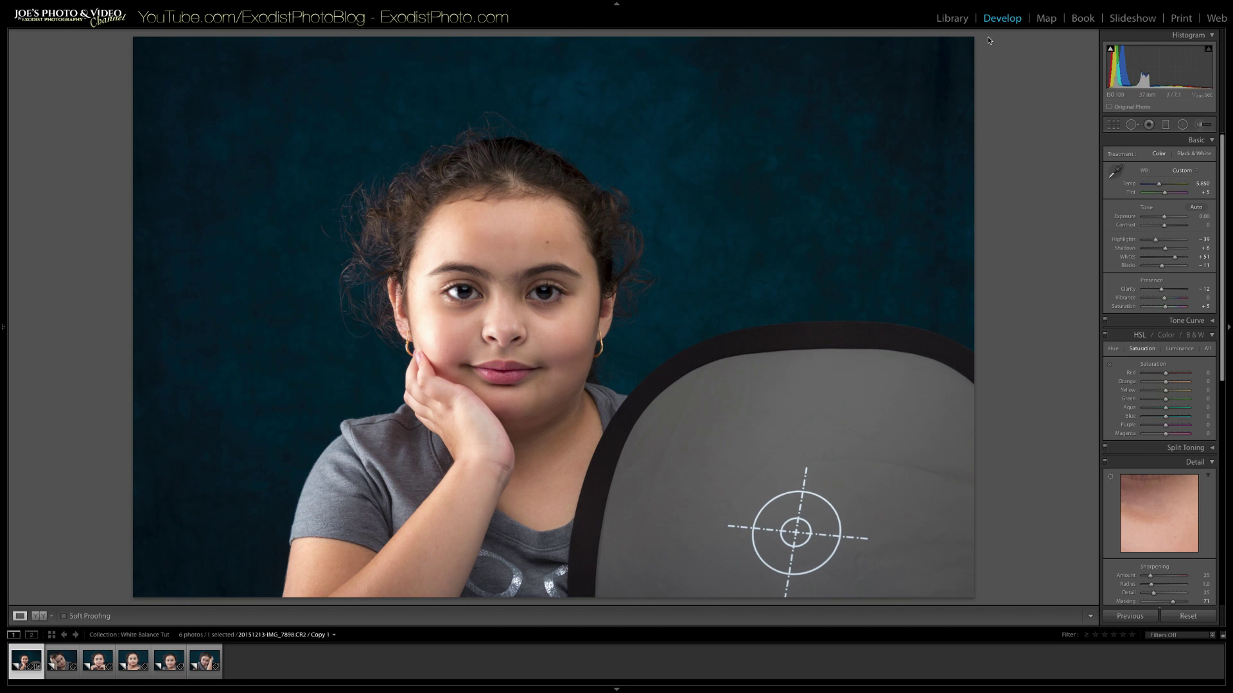
# Step: In Library, select portraits 1 through 6 and synchronize the first portrait's settings across them
pyautogui.click(954, 18)
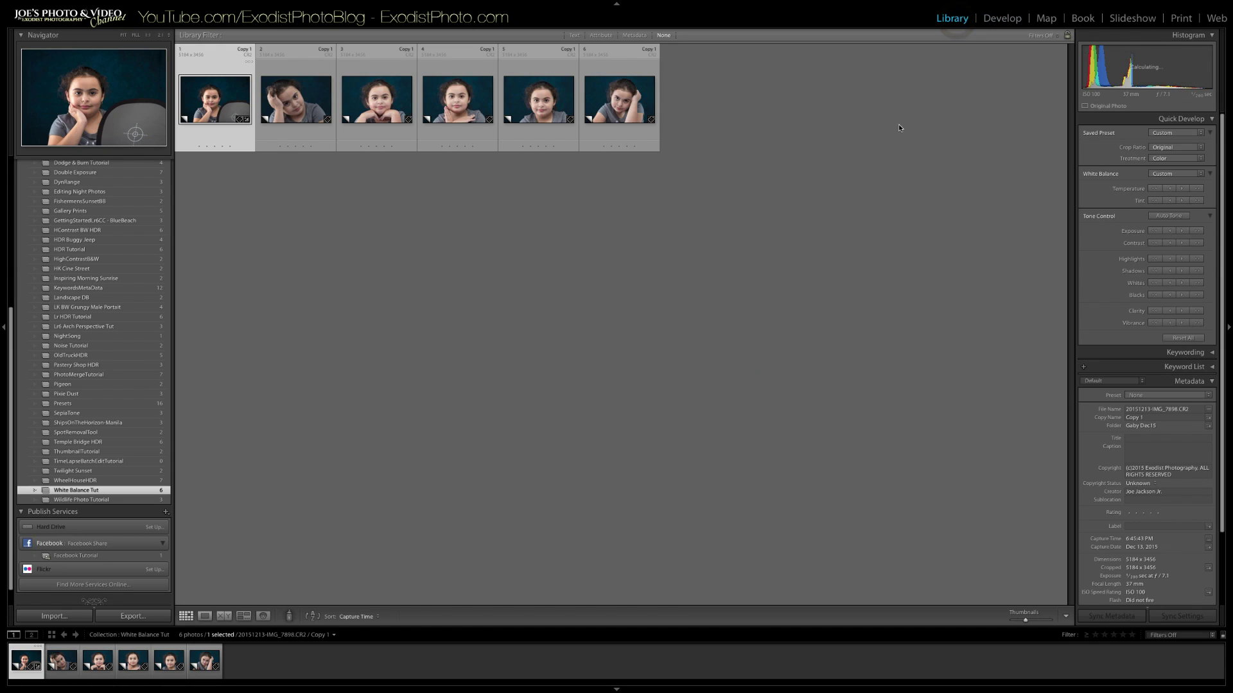
pyautogui.click(207, 68)
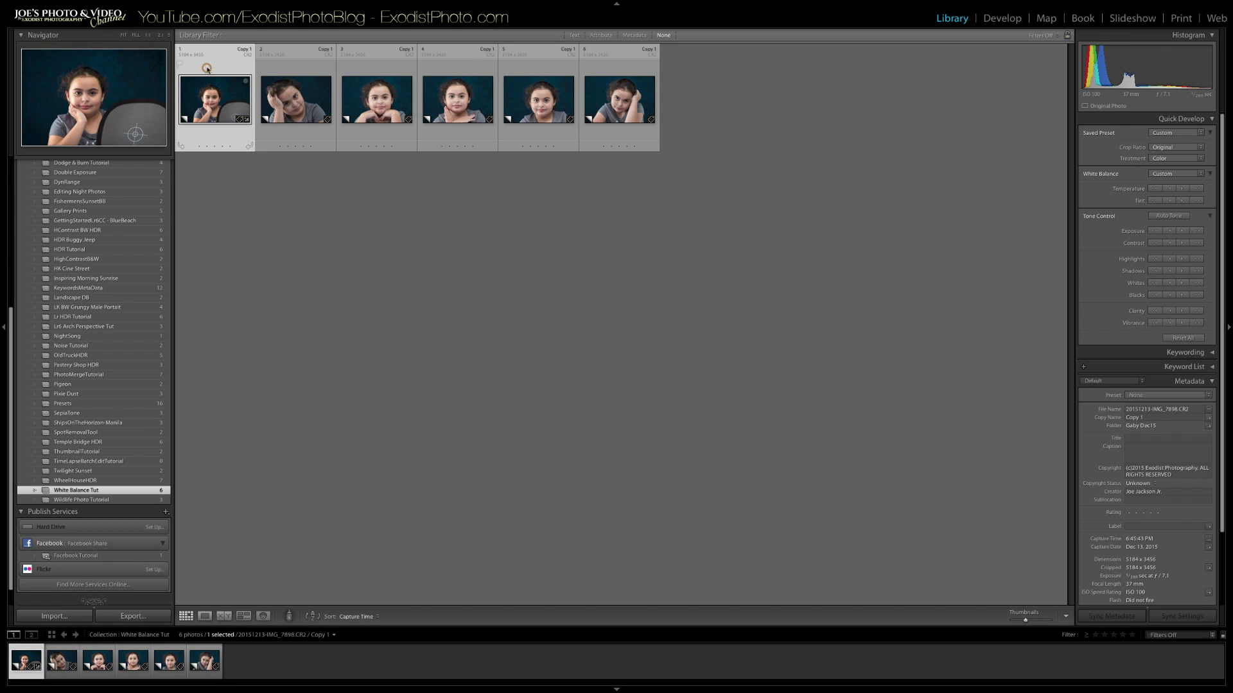
pyautogui.keyDown('shift'); pyautogui.click(609, 74); pyautogui.keyUp('shift')
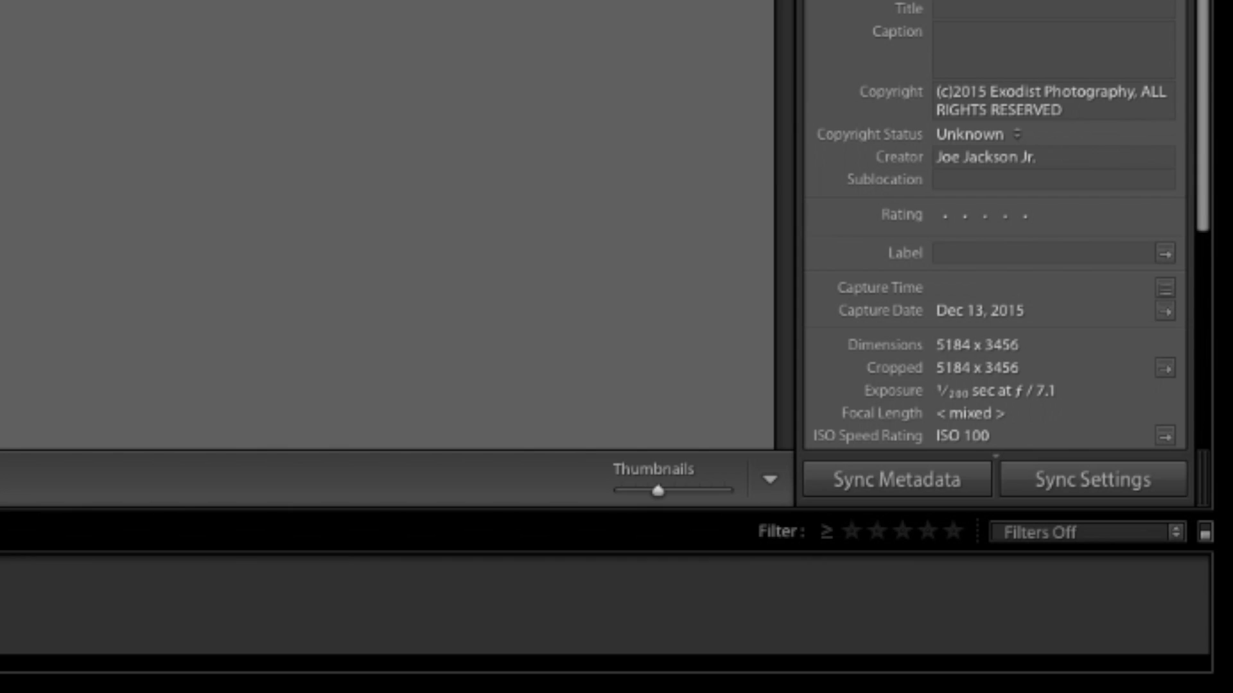
pyautogui.click(1116, 479)
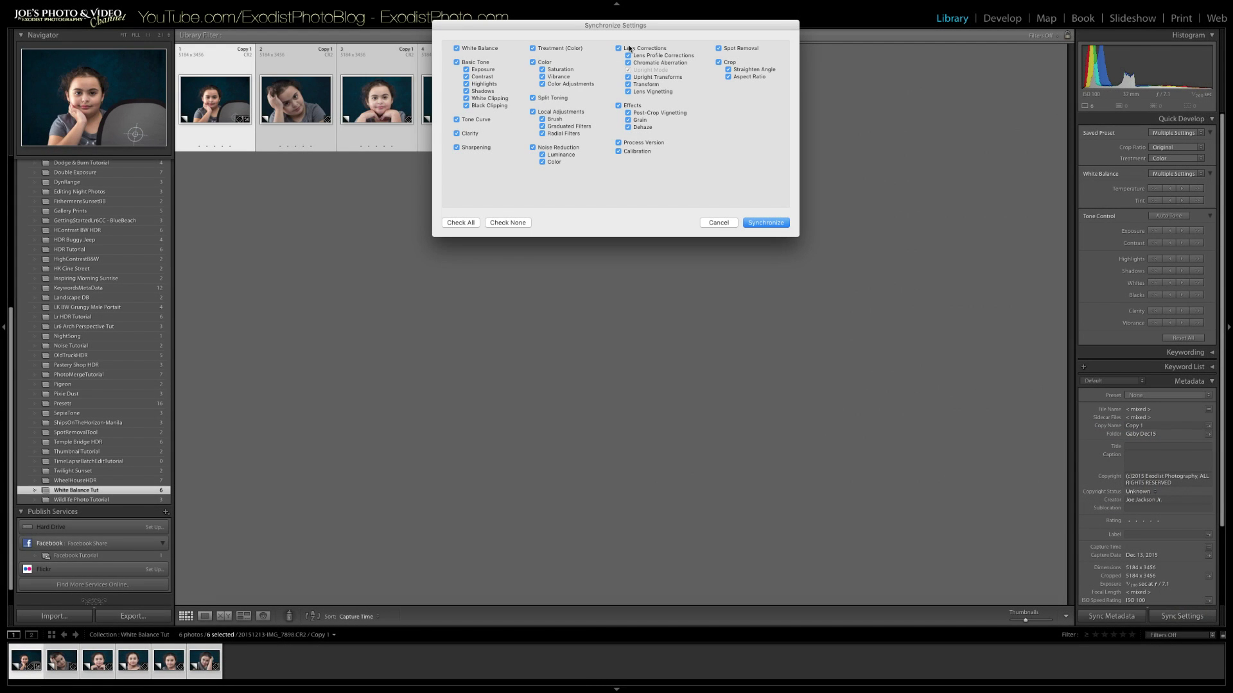
pyautogui.click(765, 223)
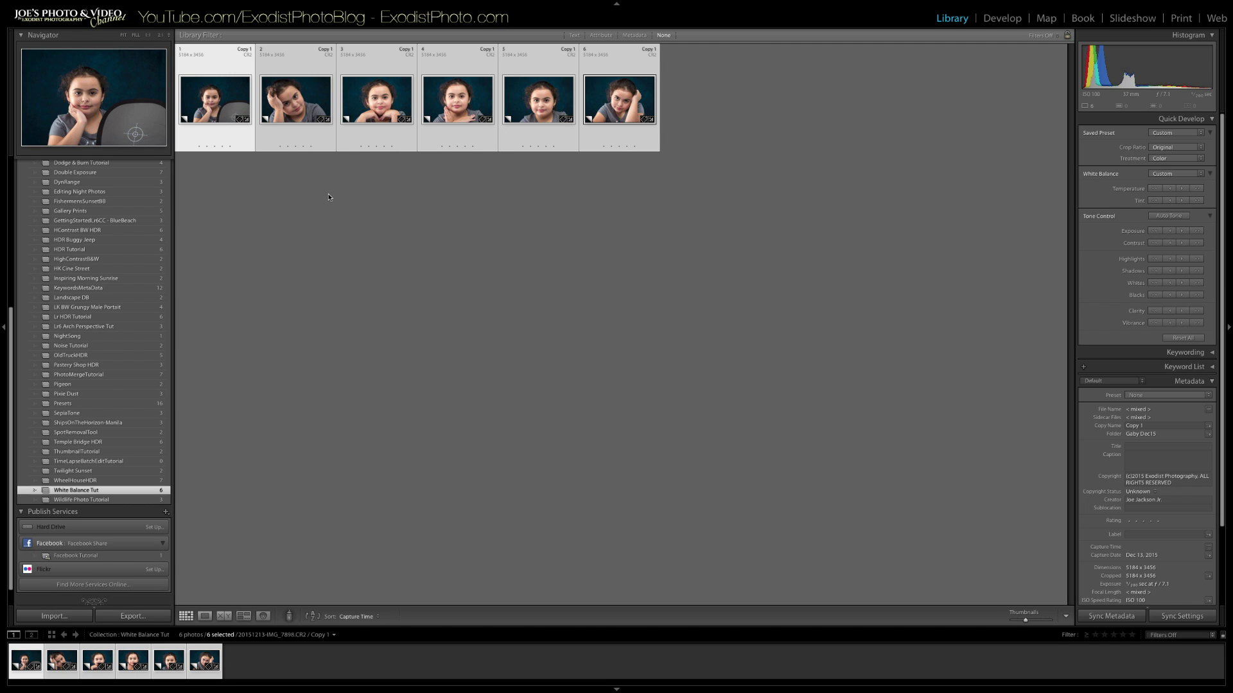
# Step: Compare portraits two and three full-size in Loupe, then open portrait two in Develop
pyautogui.click(397, 269)
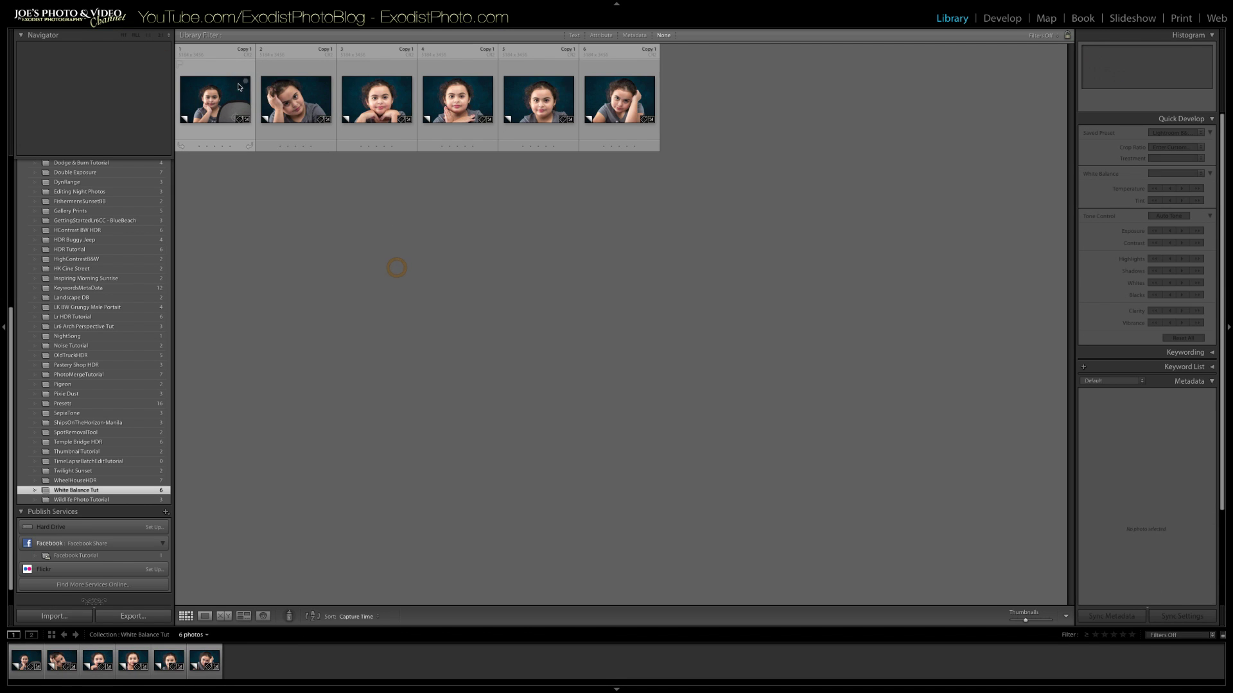
pyautogui.doubleClick(305, 74)
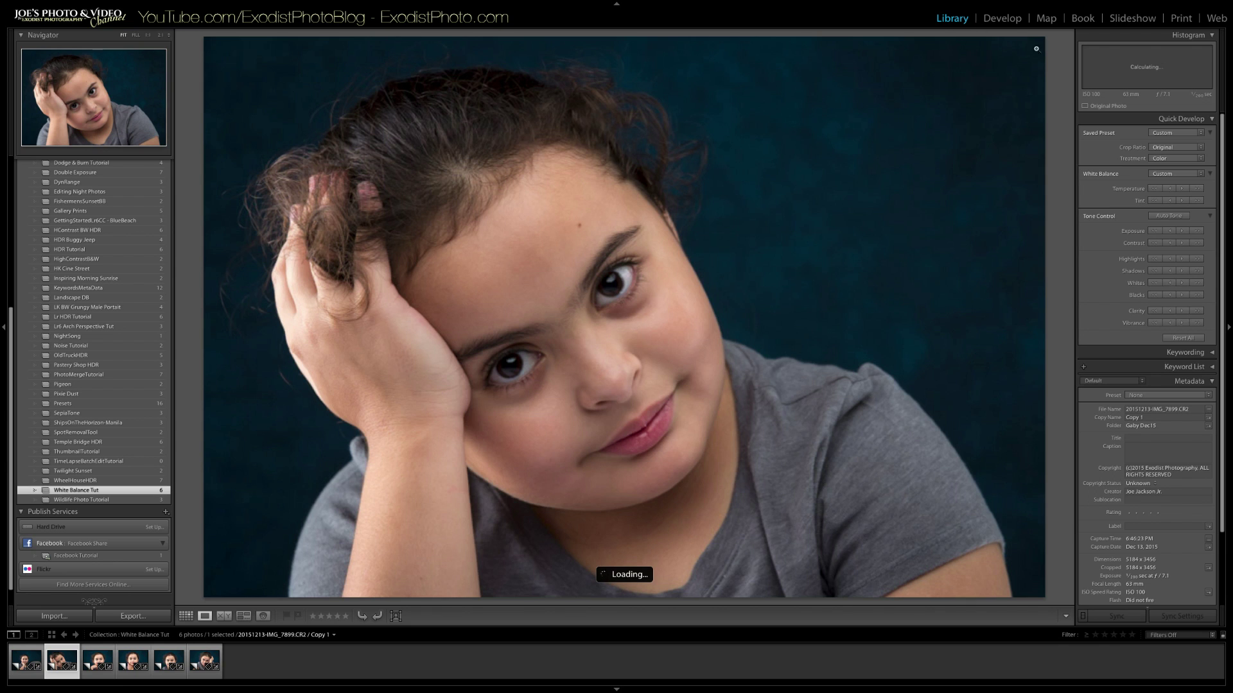
pyautogui.press('g')
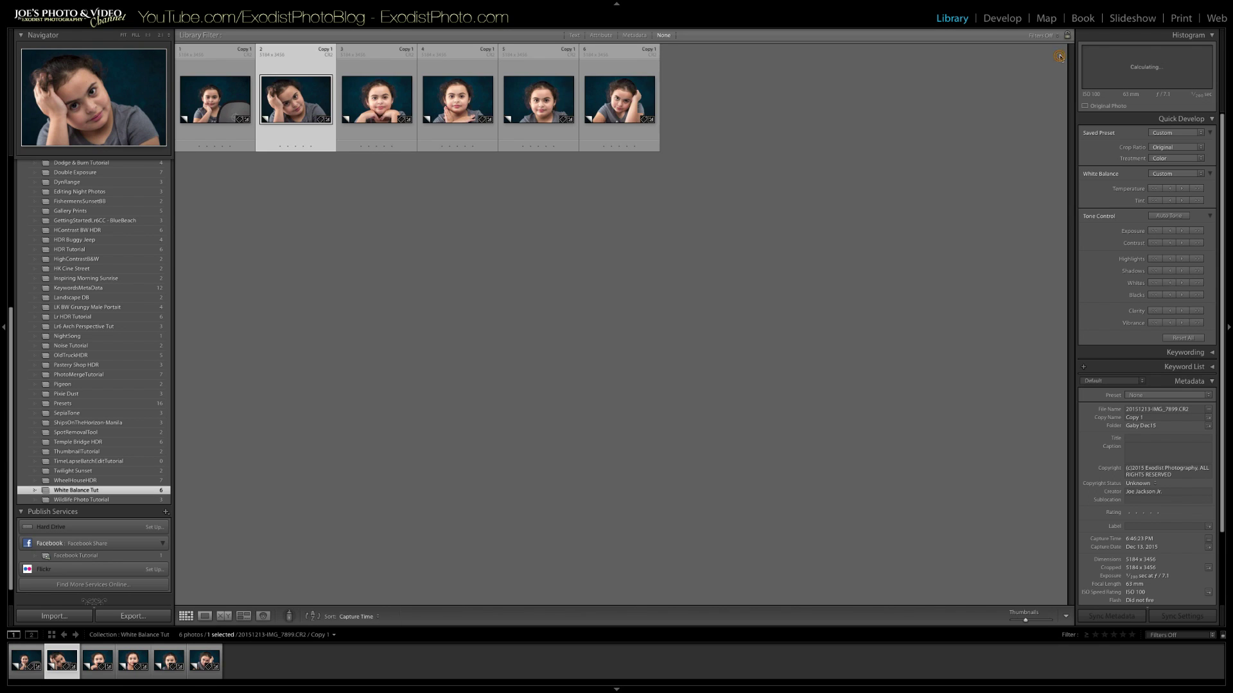
pyautogui.doubleClick(363, 93)
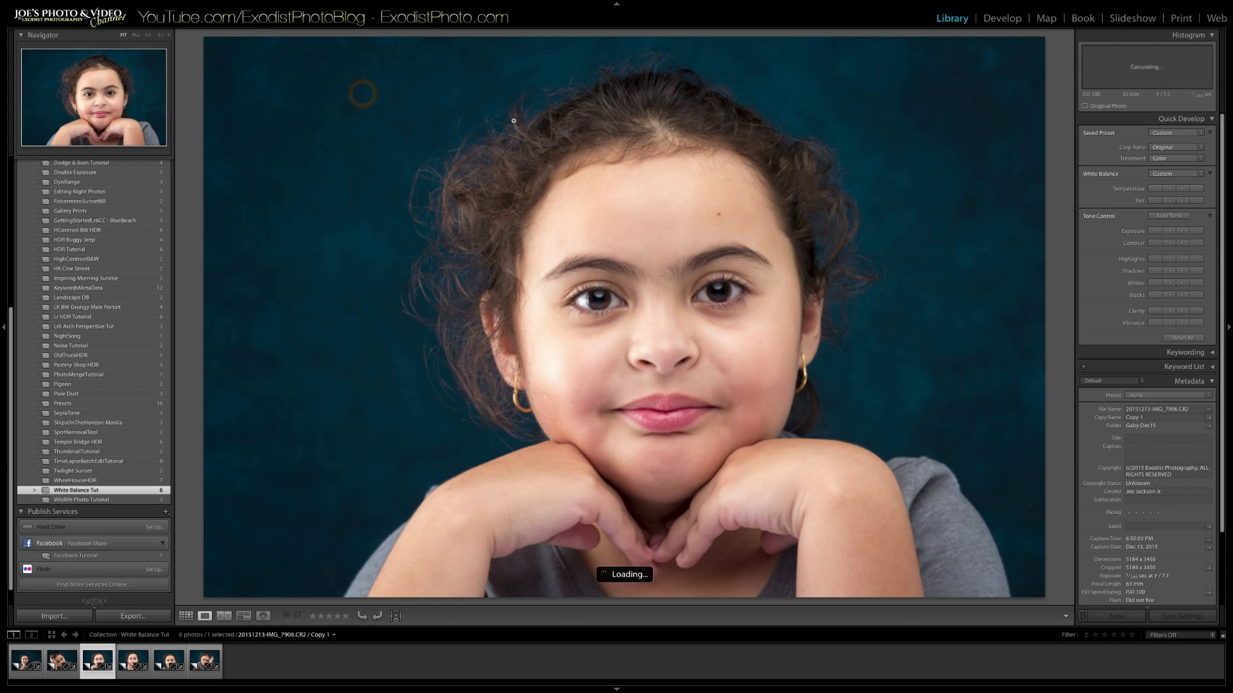
pyautogui.press('Left')
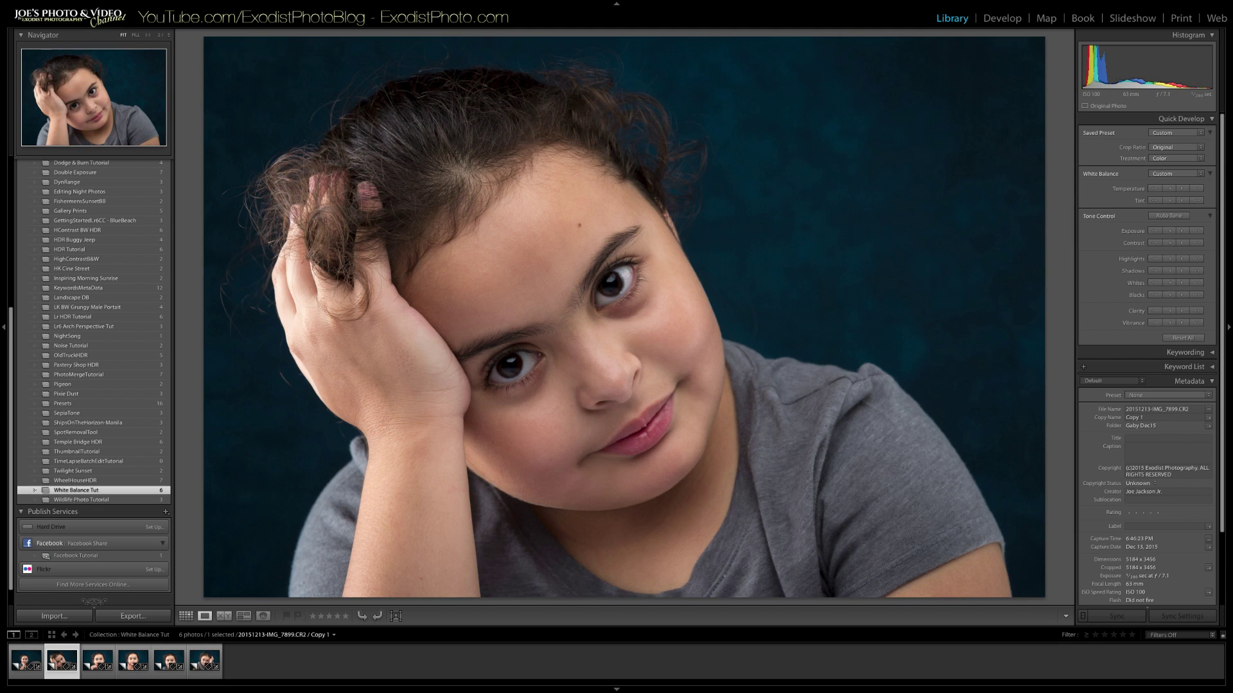
pyautogui.press('Right')
pyautogui.press('Left')
pyautogui.press('Right')
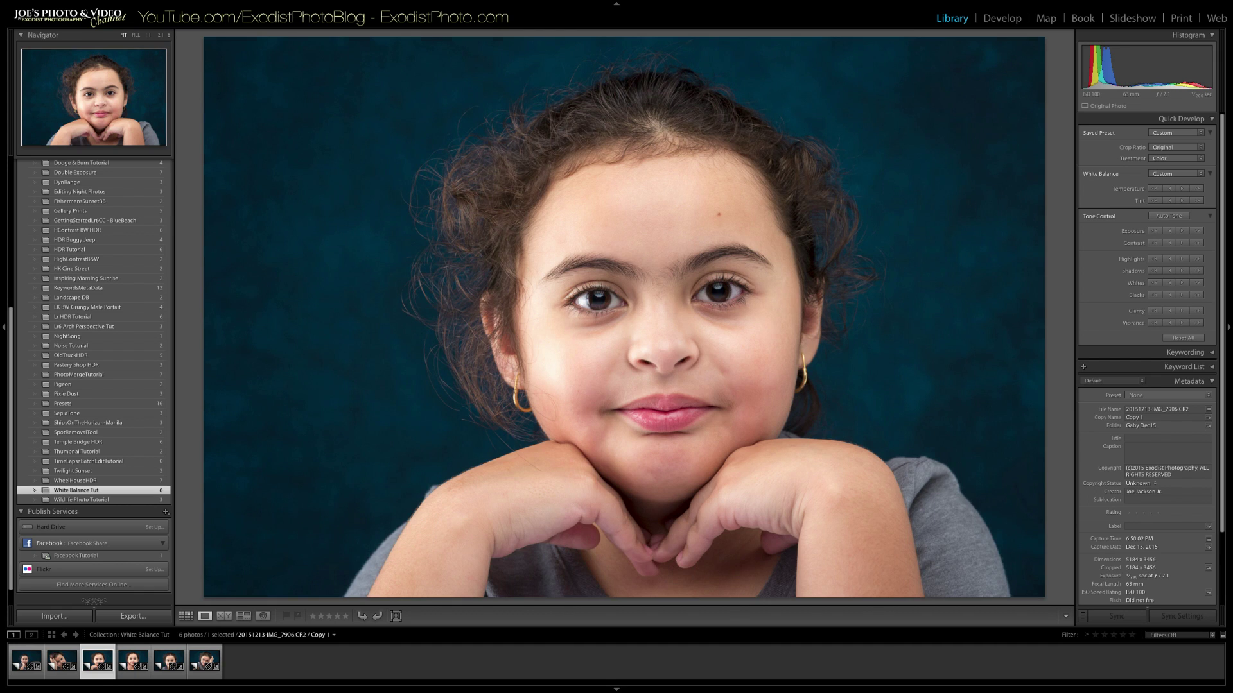
pyautogui.click(62, 661)
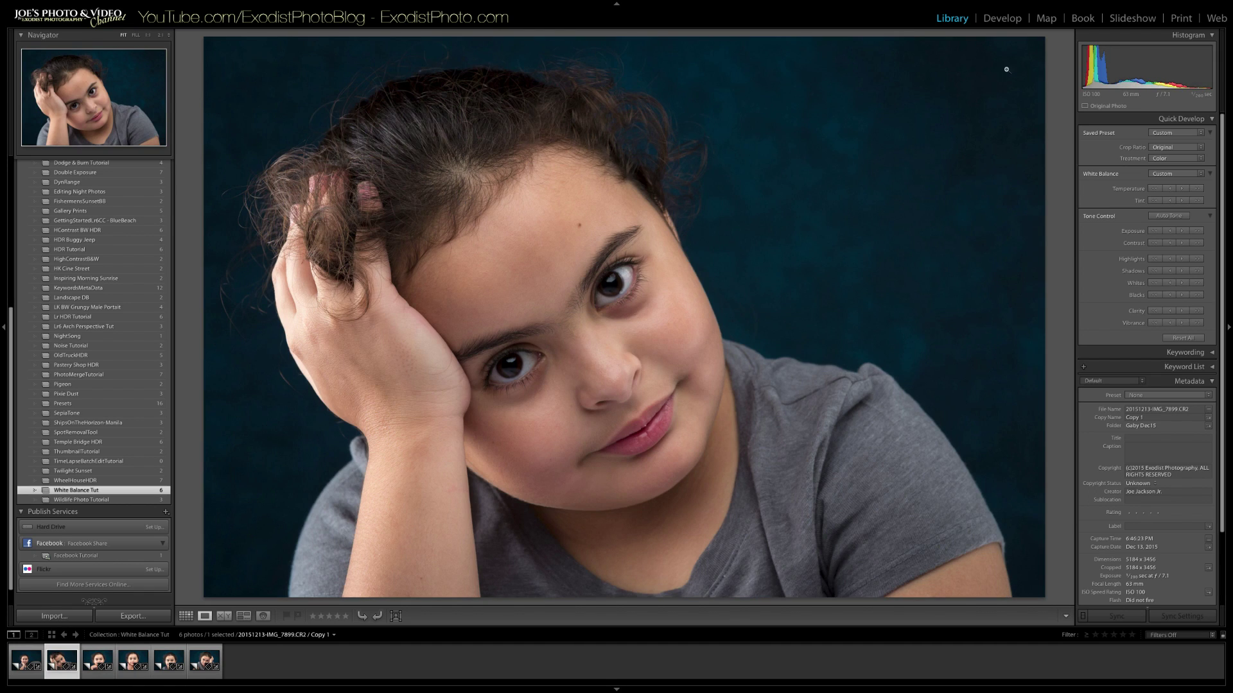
pyautogui.click(1000, 16)
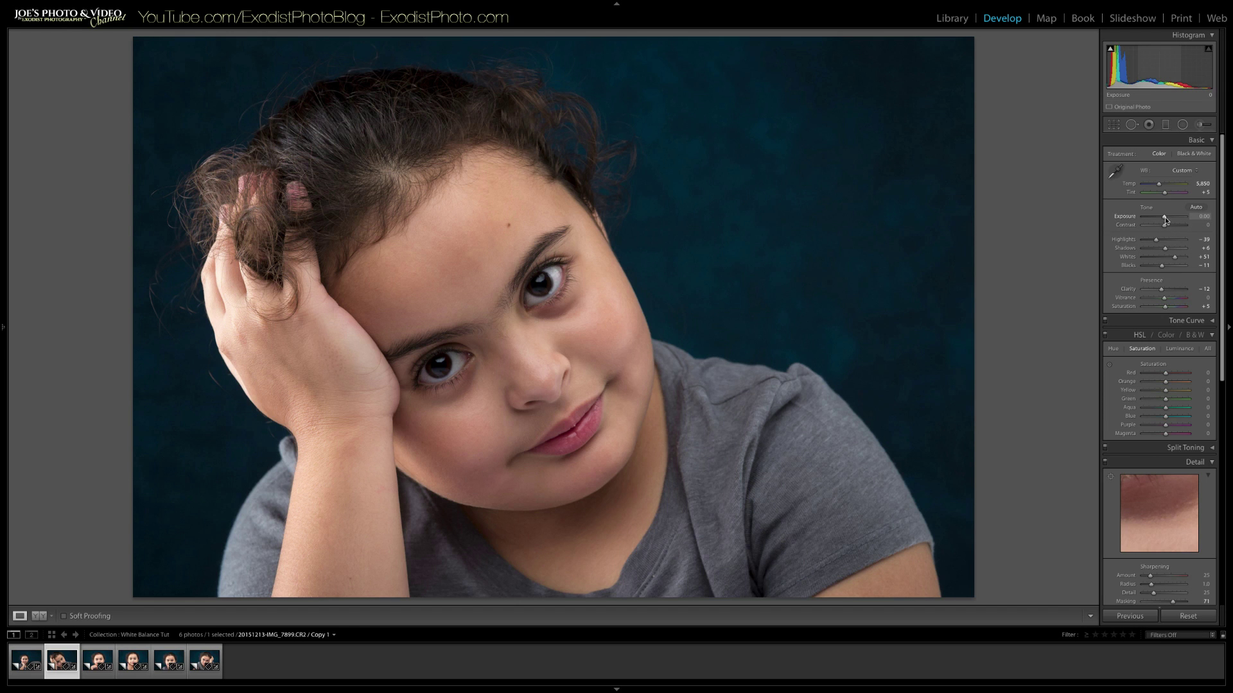
# Step: Set Exposure +0.50, Highlights -53 and Whites +61, and strengthen the post-crop vignette
pyautogui.moveTo(1165, 217); pyautogui.dragTo(1167, 220)
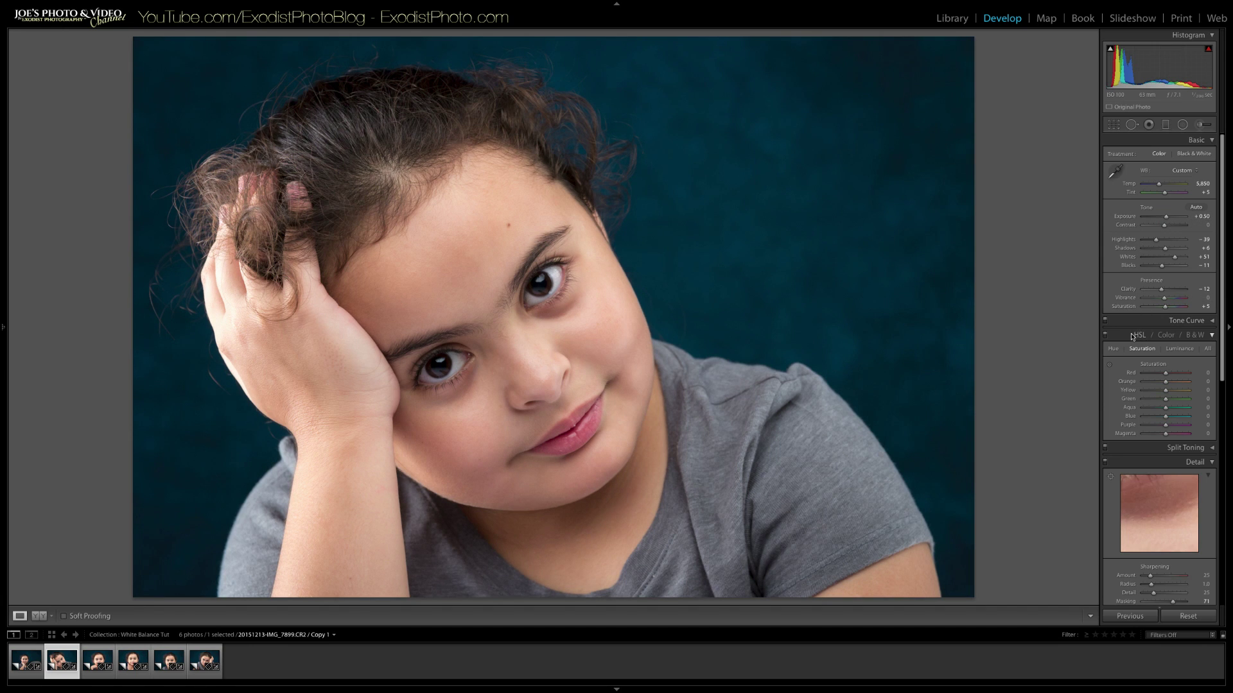
pyautogui.moveTo(1156, 240); pyautogui.dragTo(1154, 241)
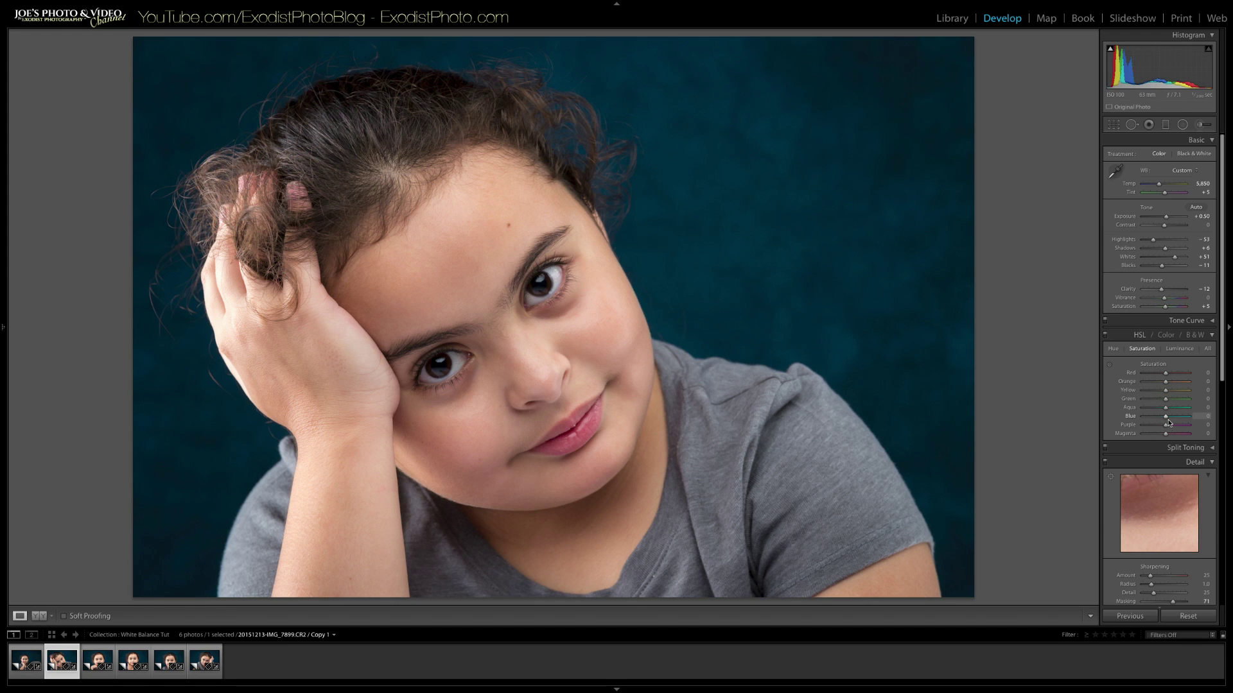
pyautogui.scroll(-10, 1178, 416)
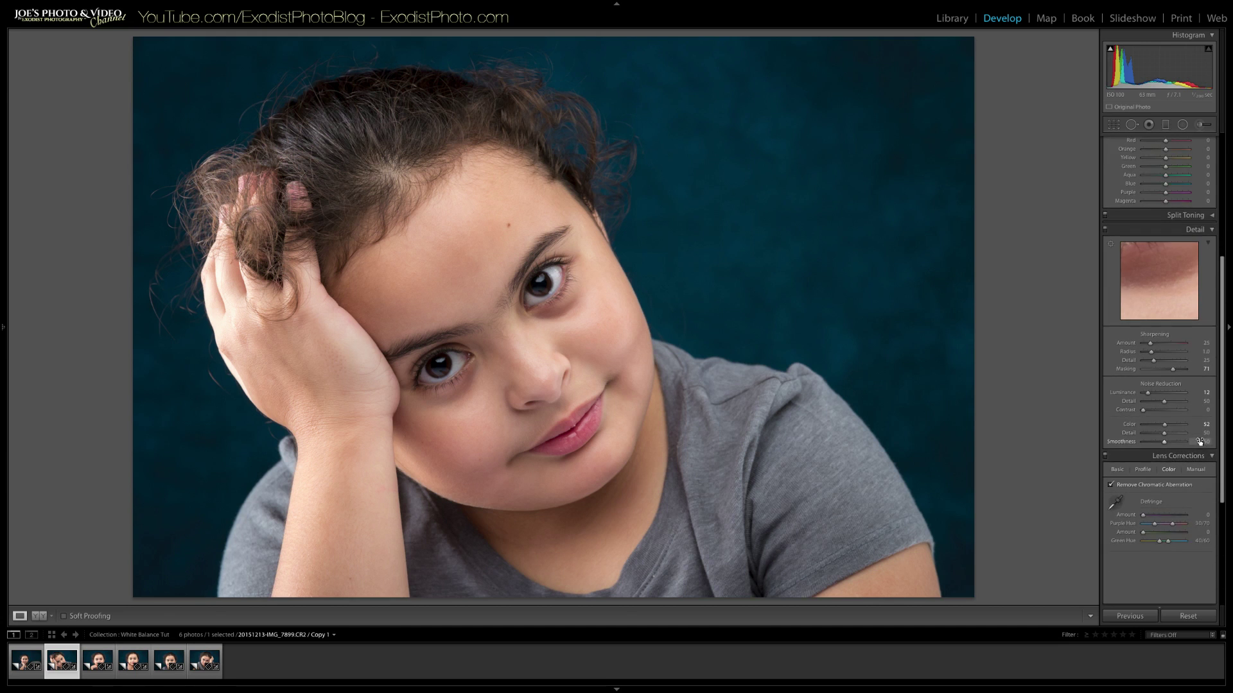
pyautogui.scroll(-3, 1199, 443)
pyautogui.moveTo(1162, 450); pyautogui.dragTo(1158, 453)
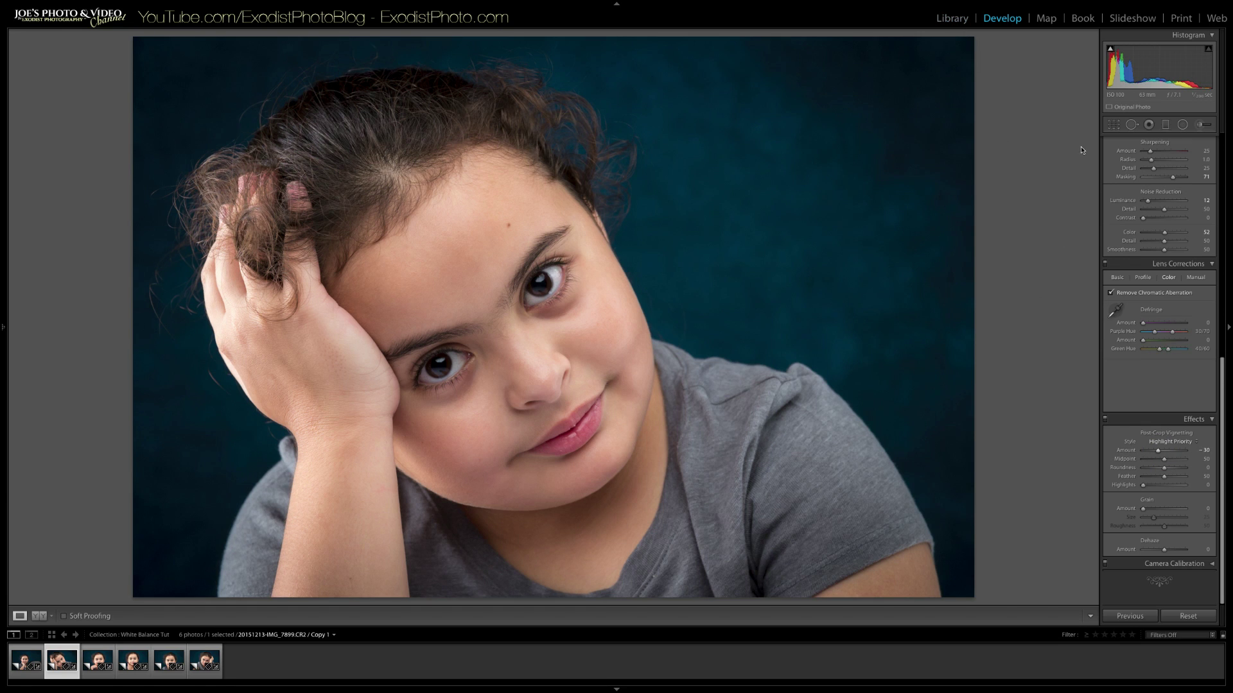
pyautogui.scroll(10, 1156, 270)
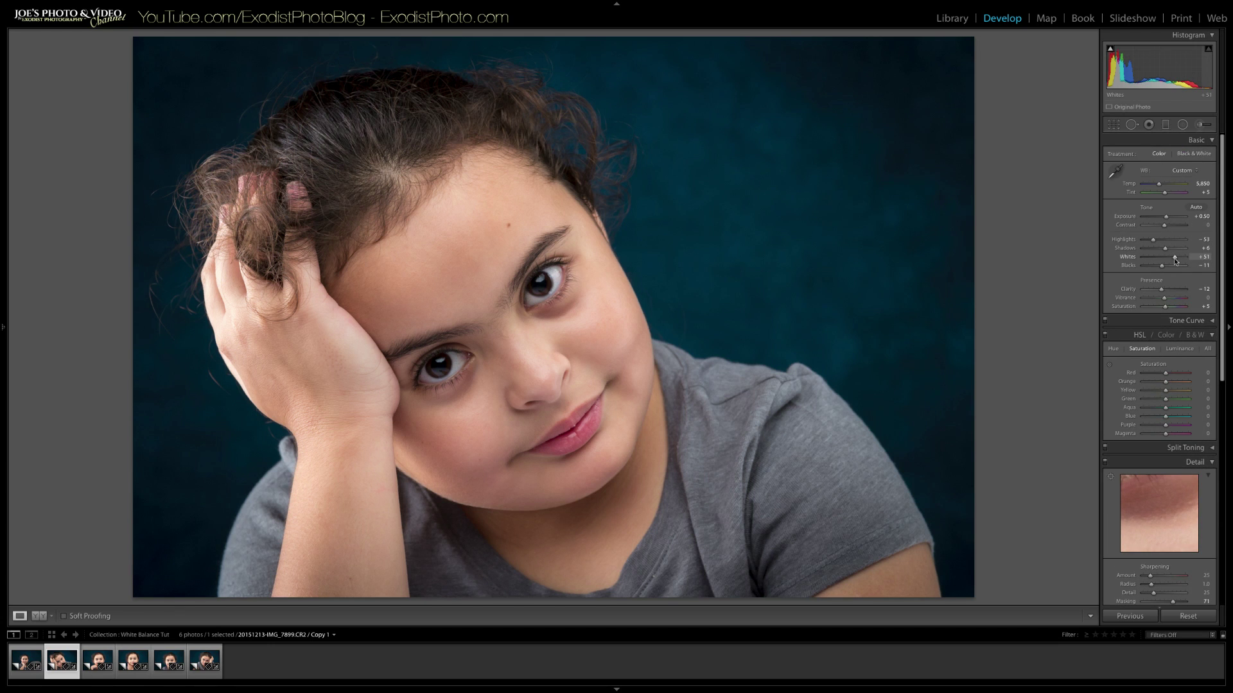
pyautogui.moveTo(1175, 260); pyautogui.dragTo(1177, 260)
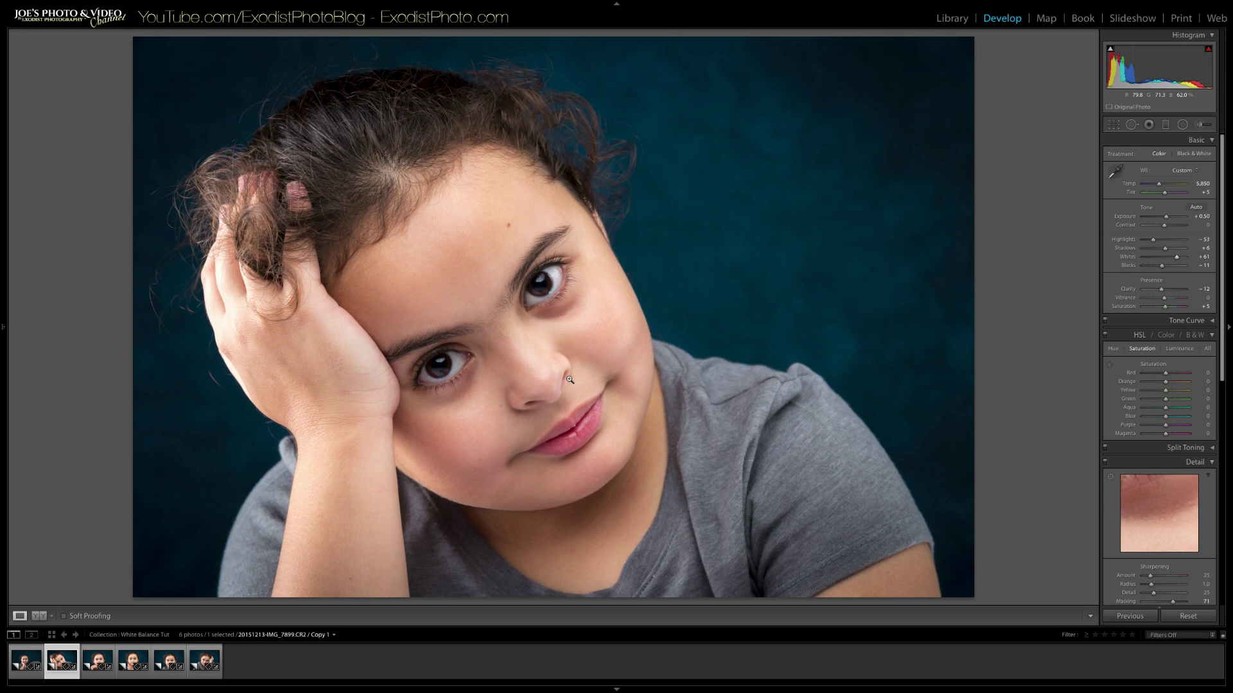
# Step: Go back to the Library grid, view the third portrait full-size, and open it in Develop
pyautogui.click(954, 19)
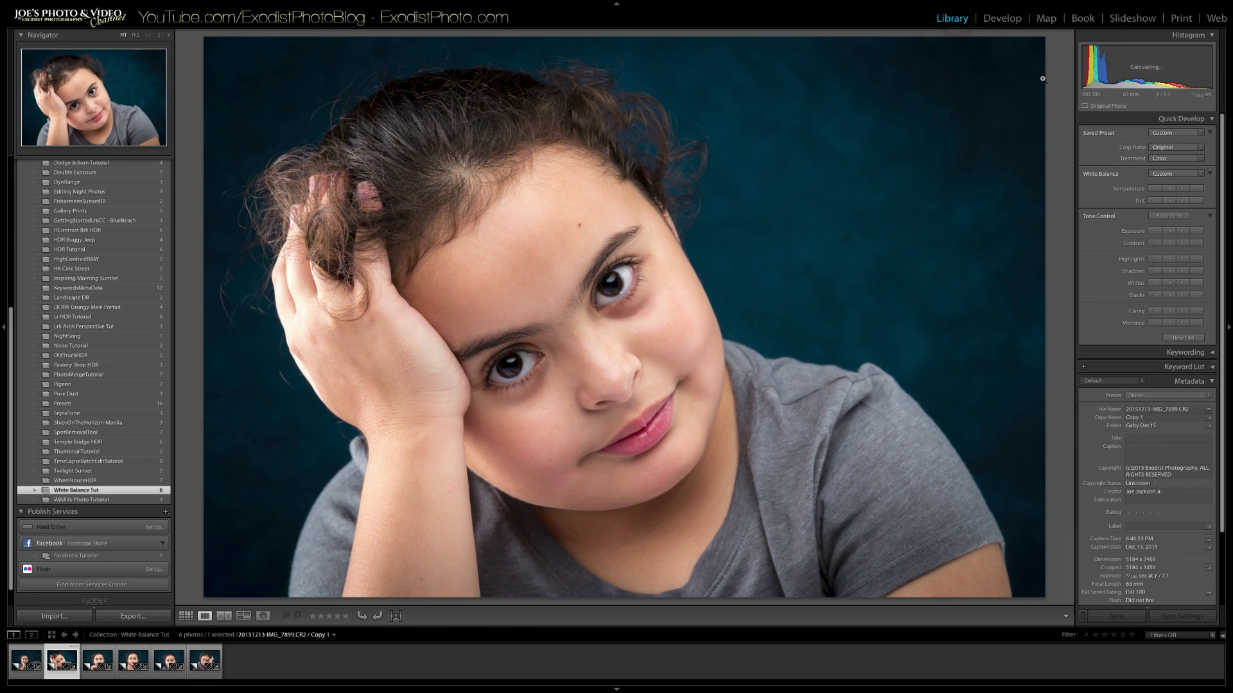
pyautogui.press('g')
pyautogui.click(450, 192)
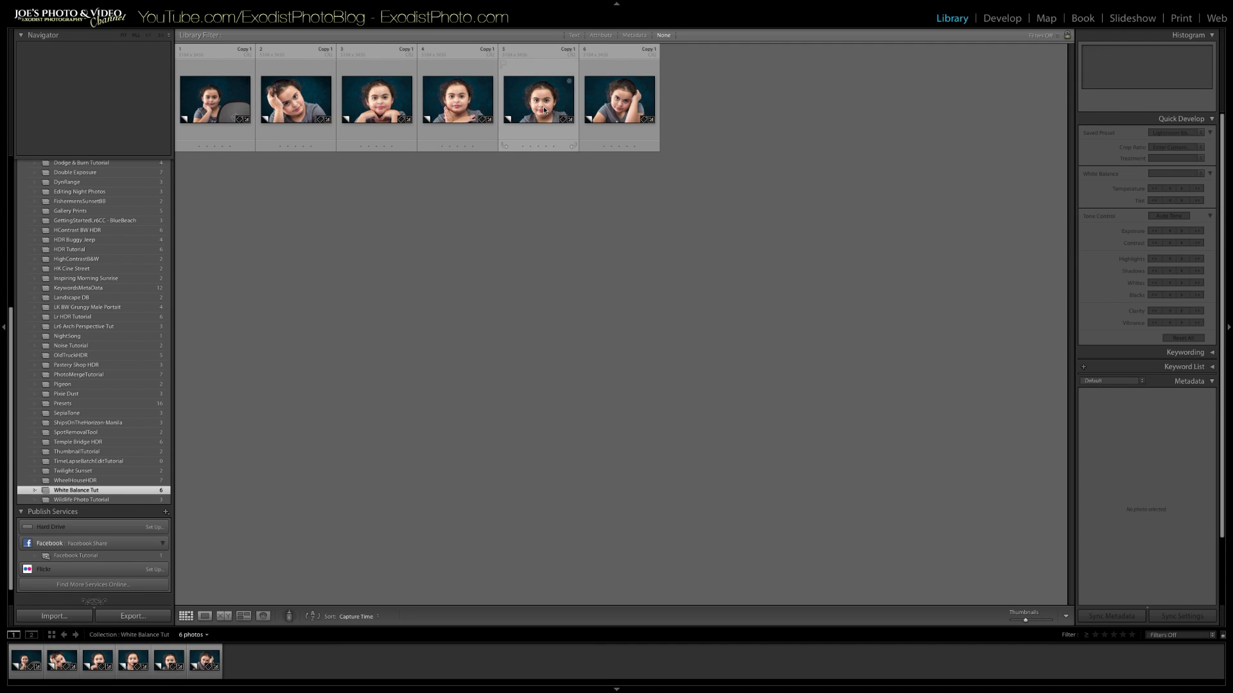
pyautogui.doubleClick(379, 65)
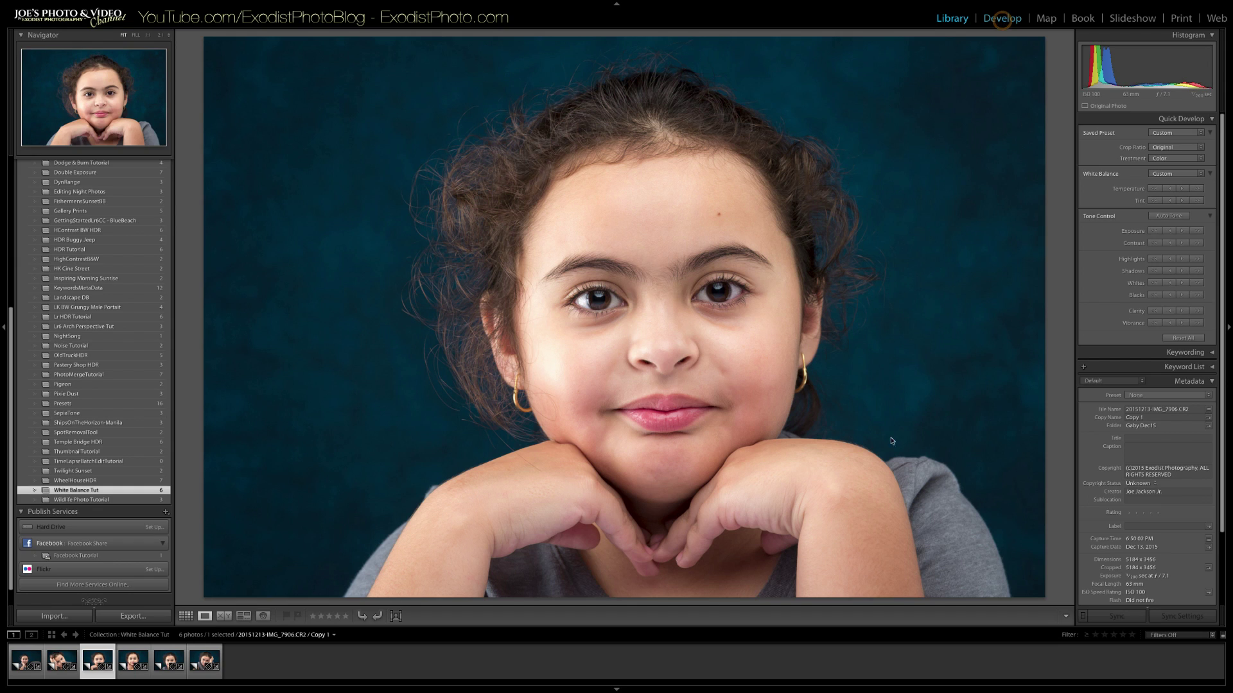
pyautogui.click(1001, 19)
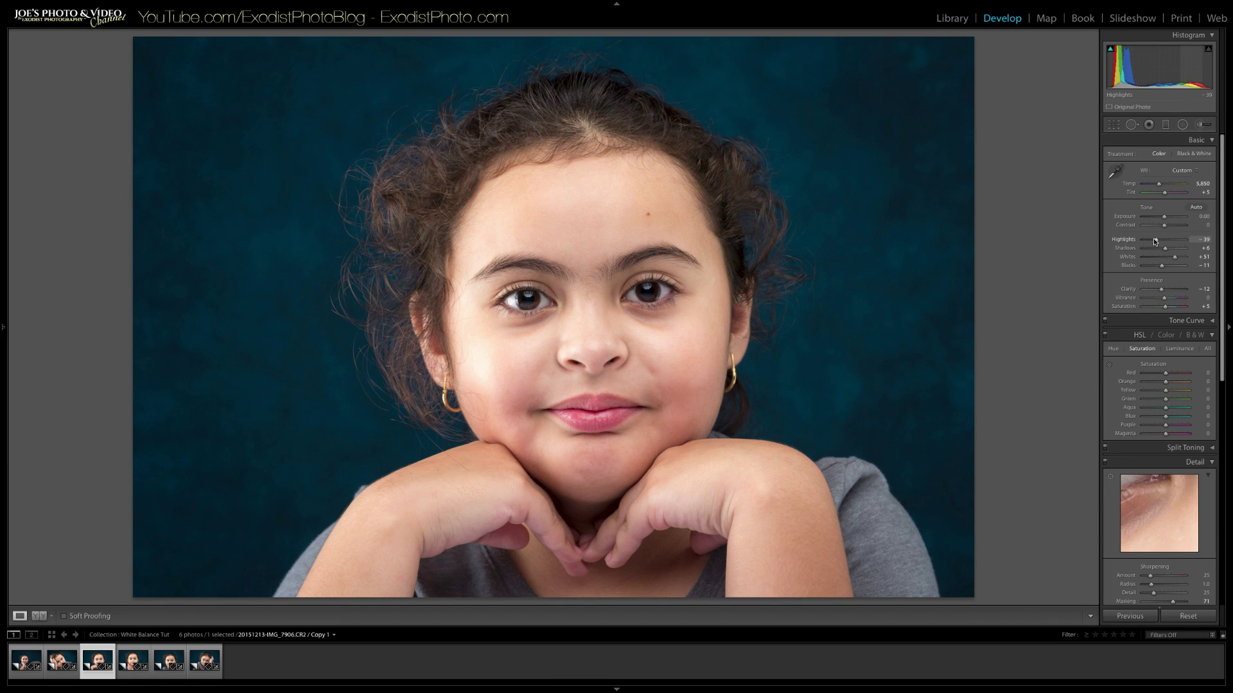
# Step: Set the third portrait's Highlights to -60, Whites to +57 and post-crop vignette Amount to -24
pyautogui.moveTo(1156, 241); pyautogui.dragTo(1150, 241)
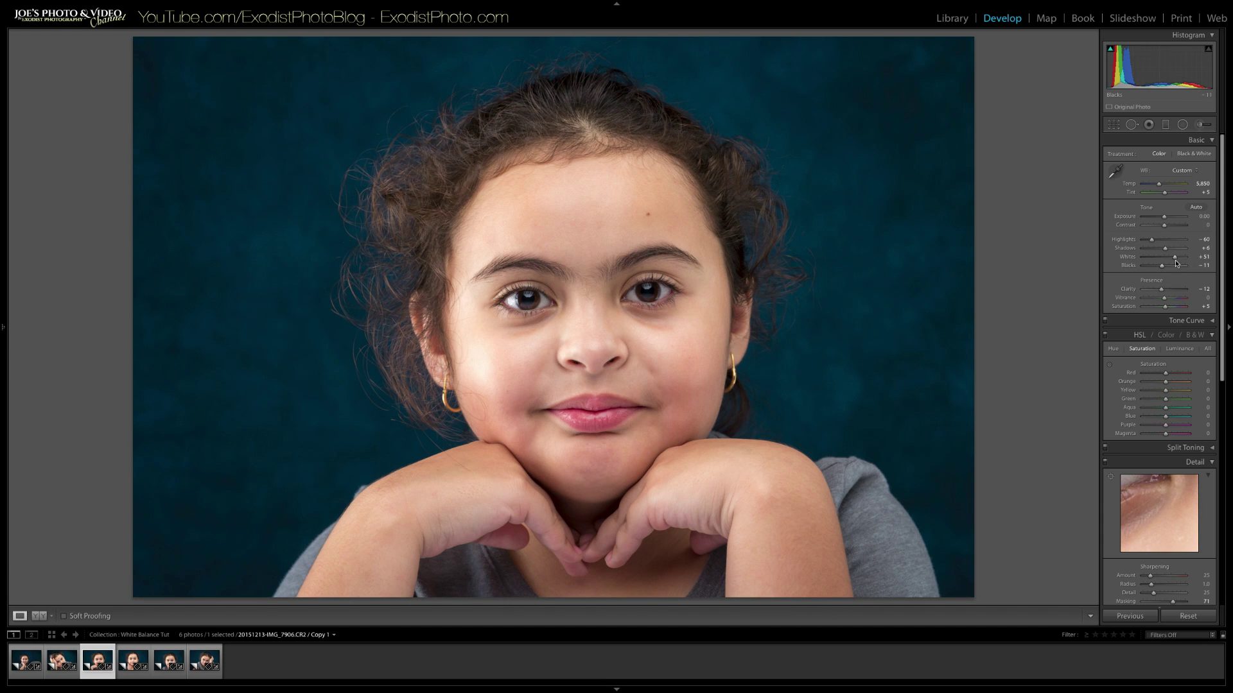
pyautogui.moveTo(1174, 257); pyautogui.dragTo(1176, 258)
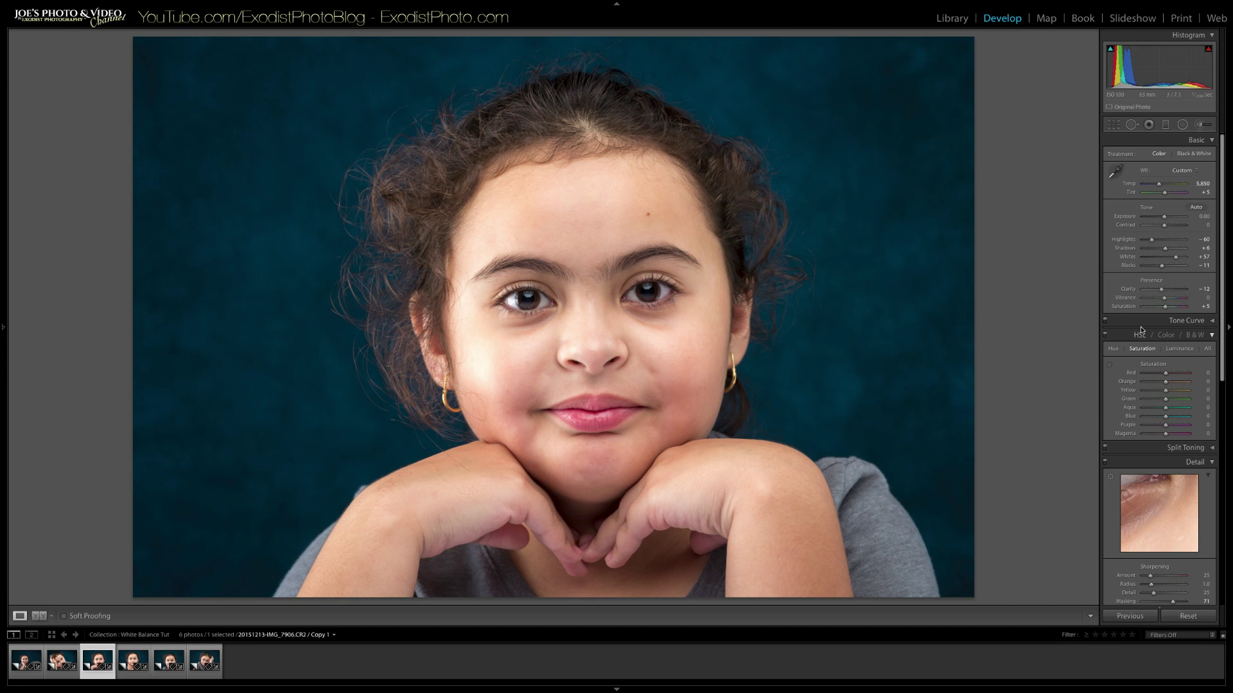
pyautogui.scroll(-8, 1141, 331)
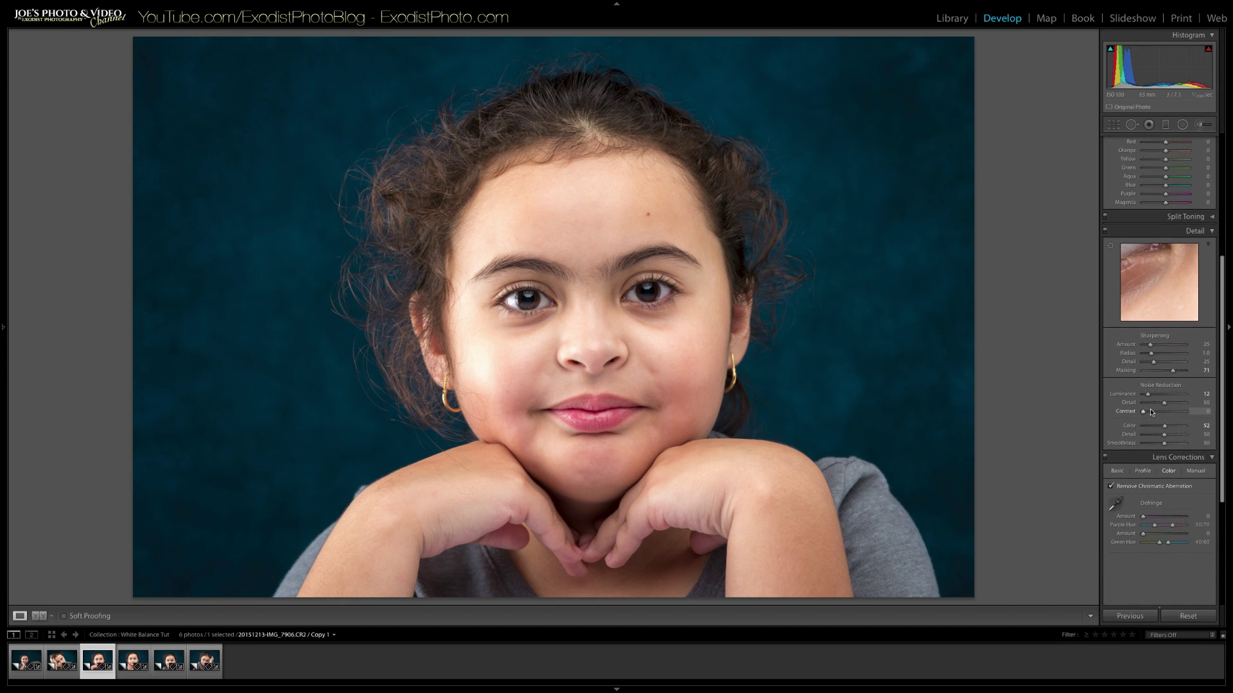
pyautogui.scroll(-7, 1151, 413)
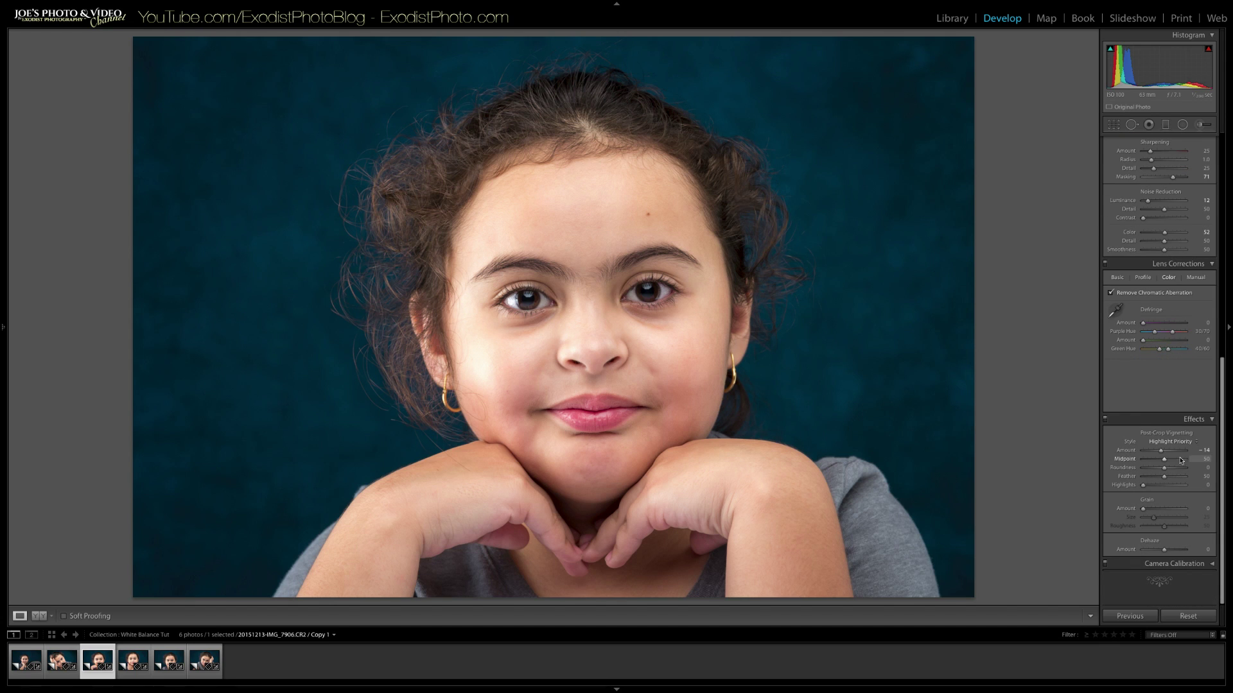
pyautogui.moveTo(1161, 452); pyautogui.dragTo(1159, 453)
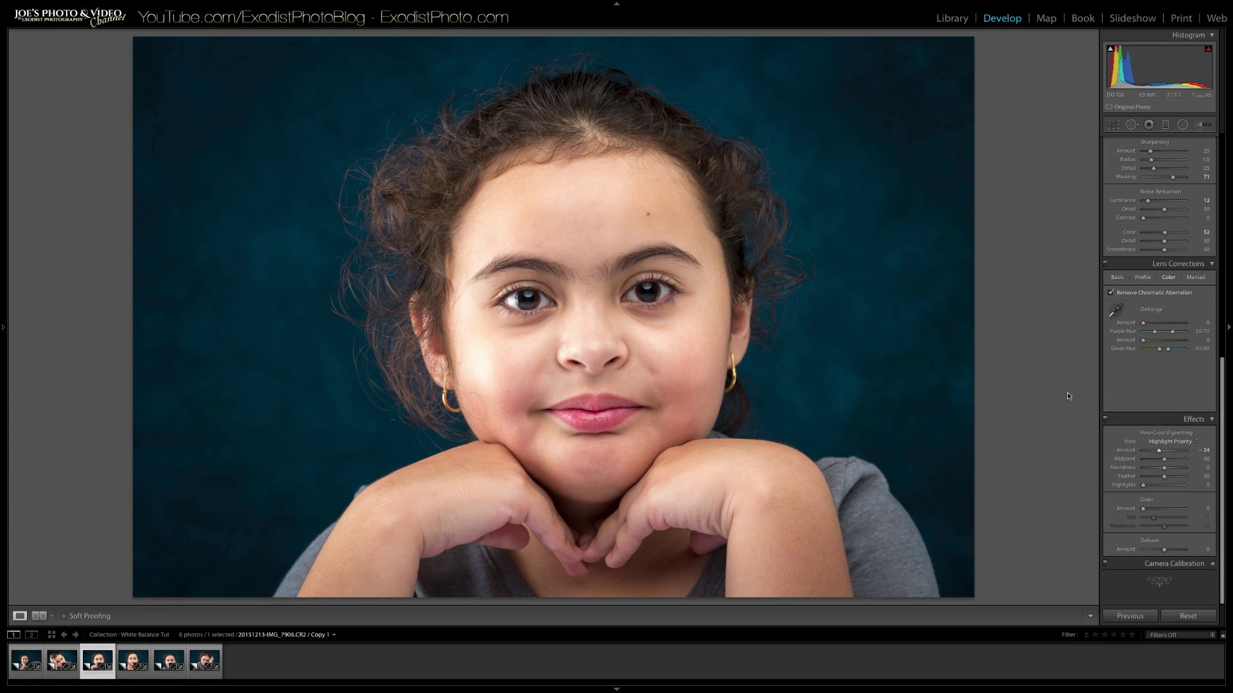
pyautogui.scroll(10, 1147, 414)
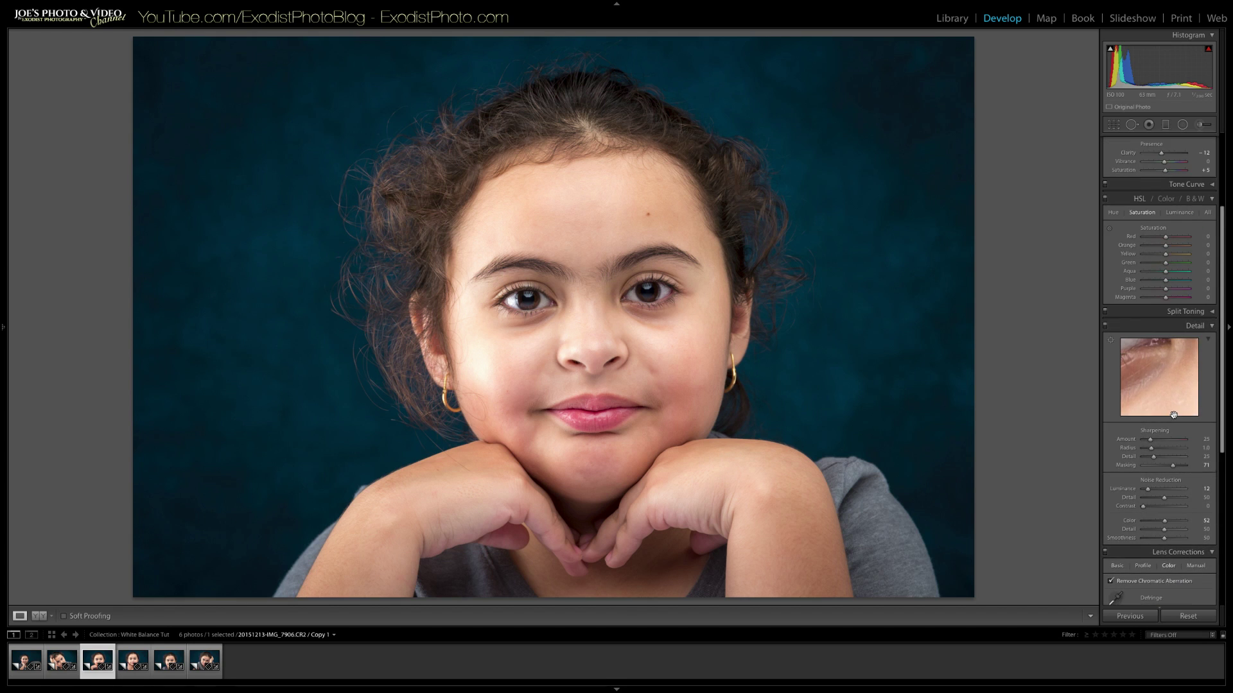
pyautogui.scroll(2, 1174, 418)
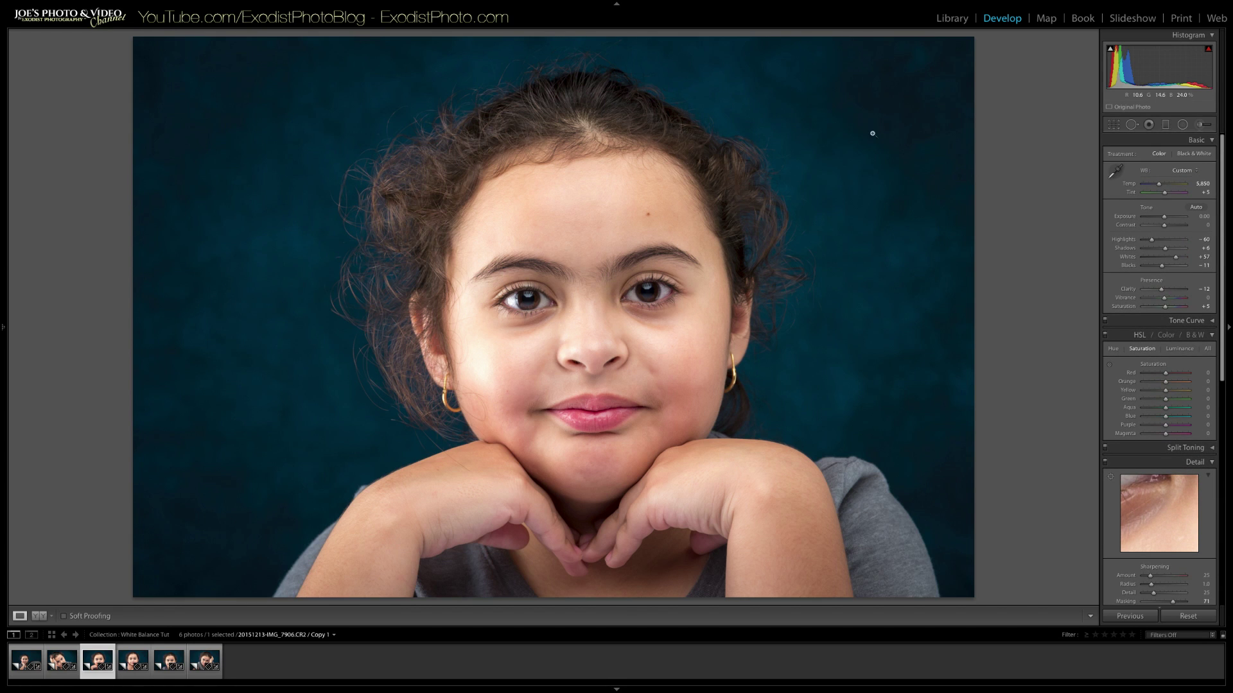
# Step: In the Library grid, select portraits 3–6 and synchronize the third portrait's settings onto them
pyautogui.click(952, 19)
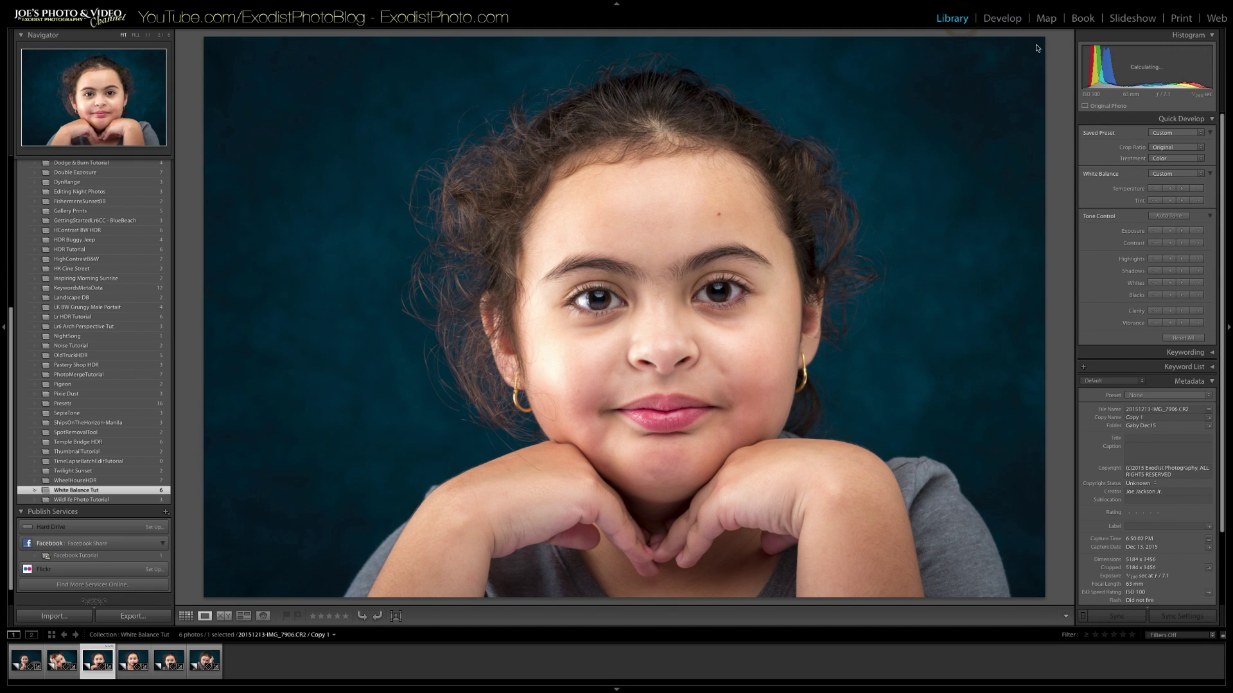
pyautogui.press('g')
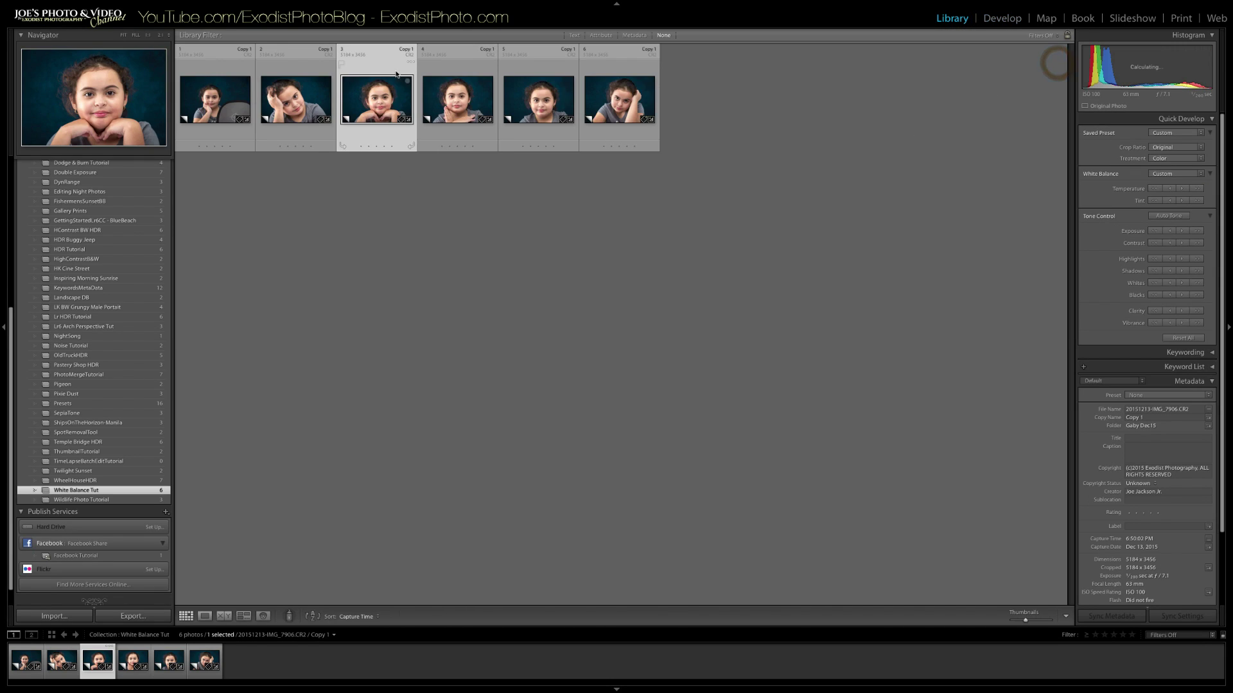
pyautogui.keyDown('shift'); pyautogui.click(630, 102); pyautogui.keyUp('shift')
pyautogui.click(1205, 618)
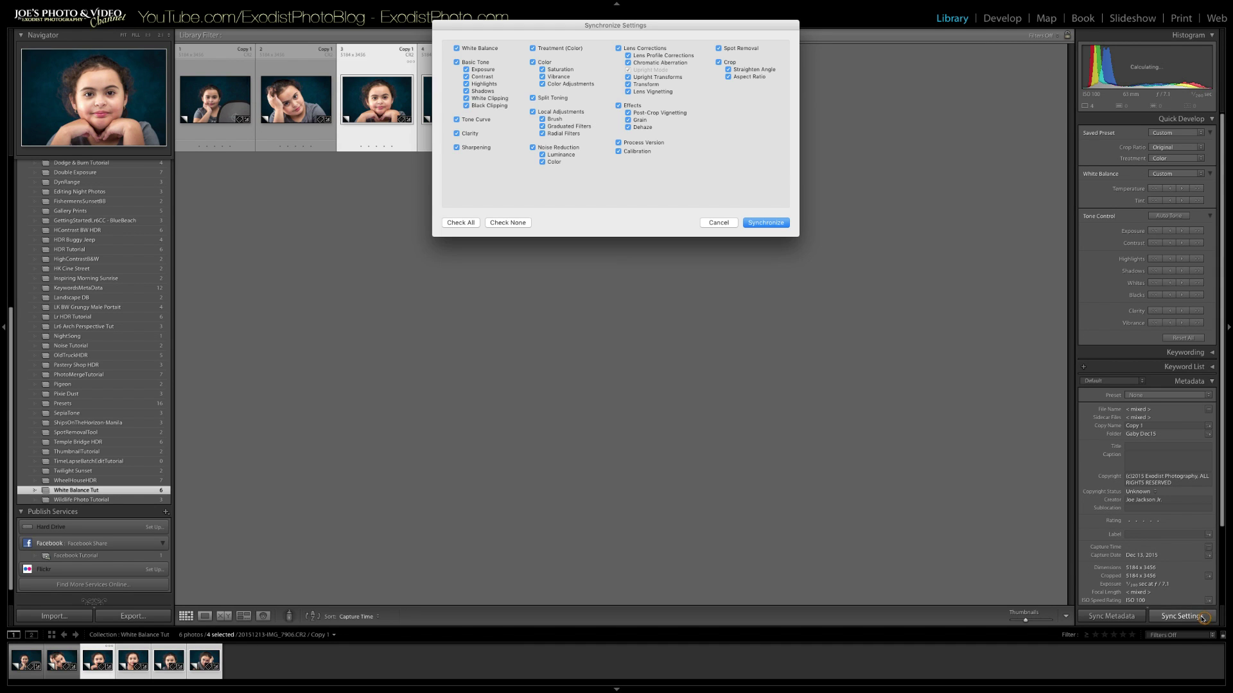
pyautogui.click(770, 228)
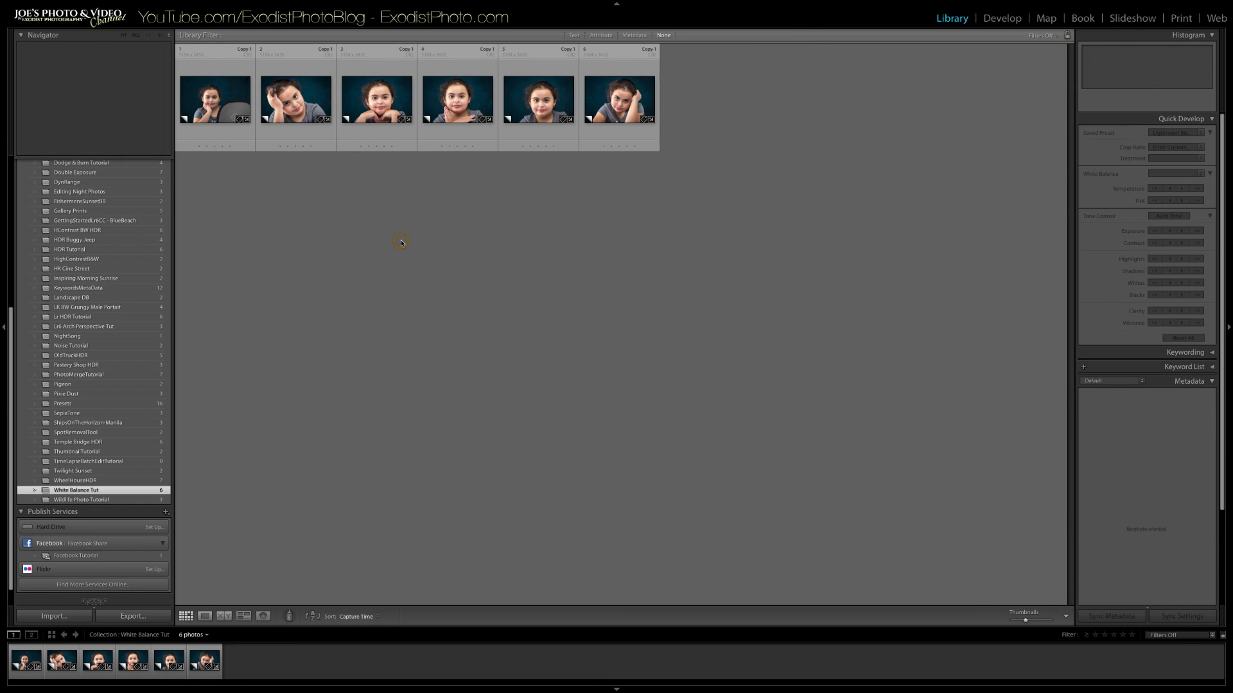
# Step: View portraits 3 through 6 full-size in Loupe, ending back on the fifth portrait
pyautogui.doubleClick(397, 91)
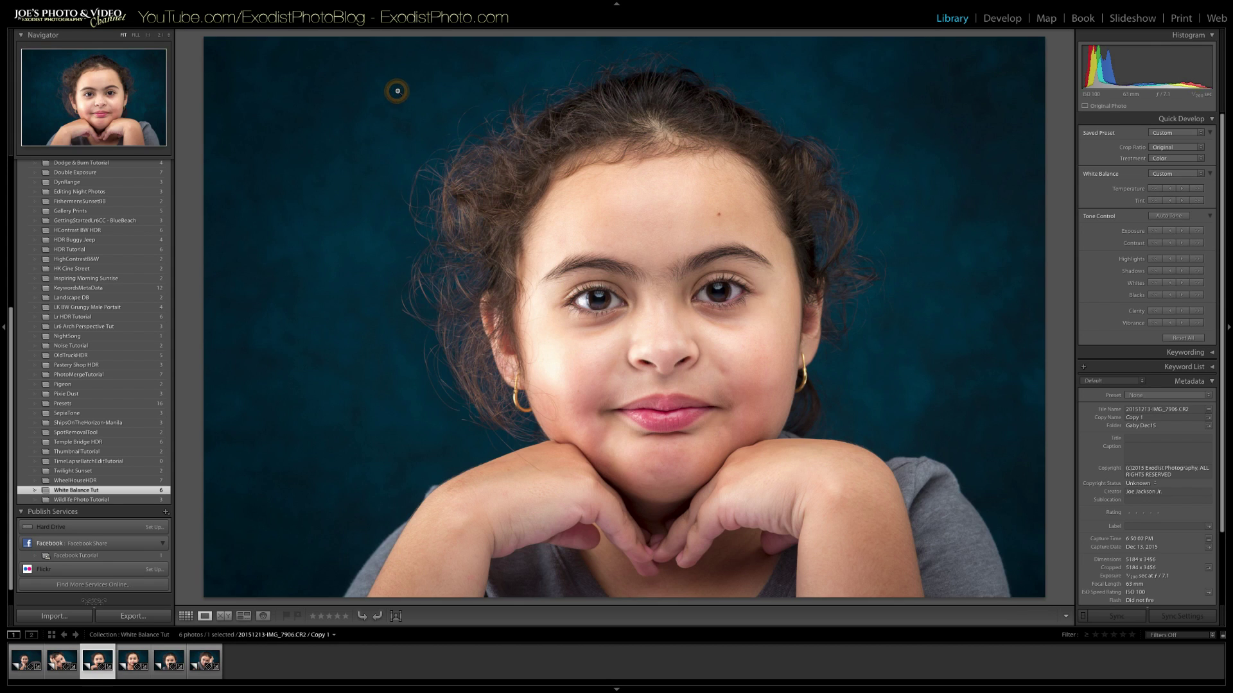
pyautogui.press('Right')
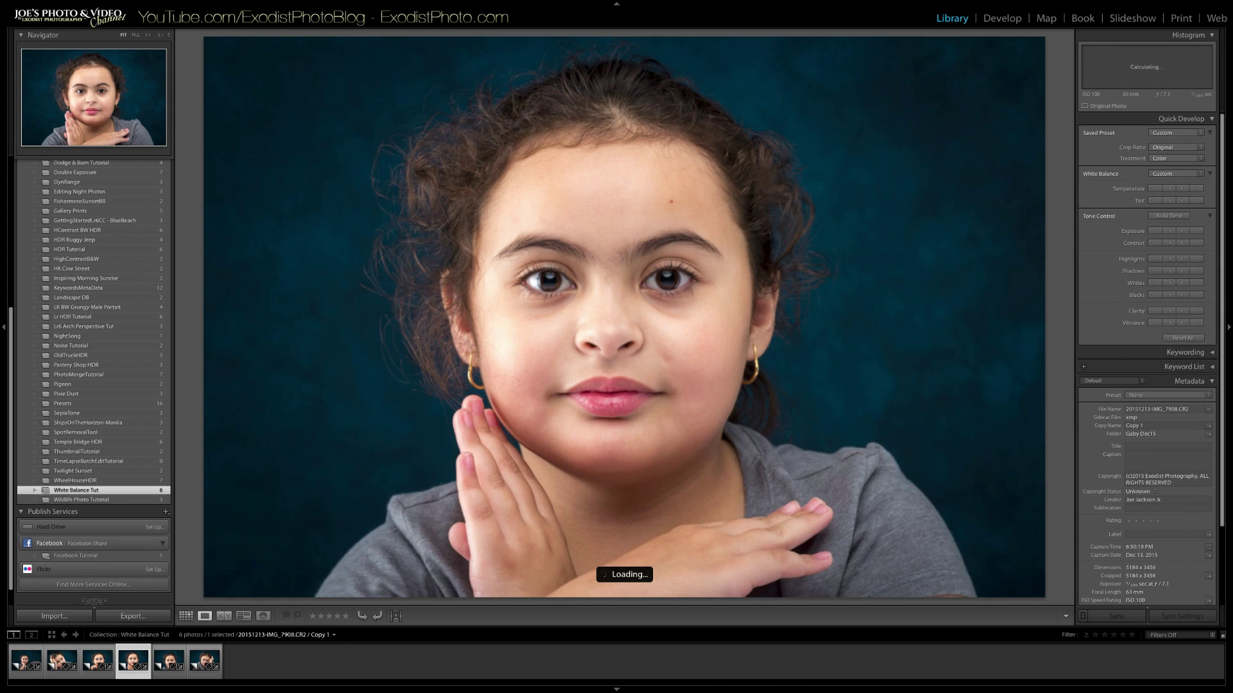
pyautogui.press('Right')
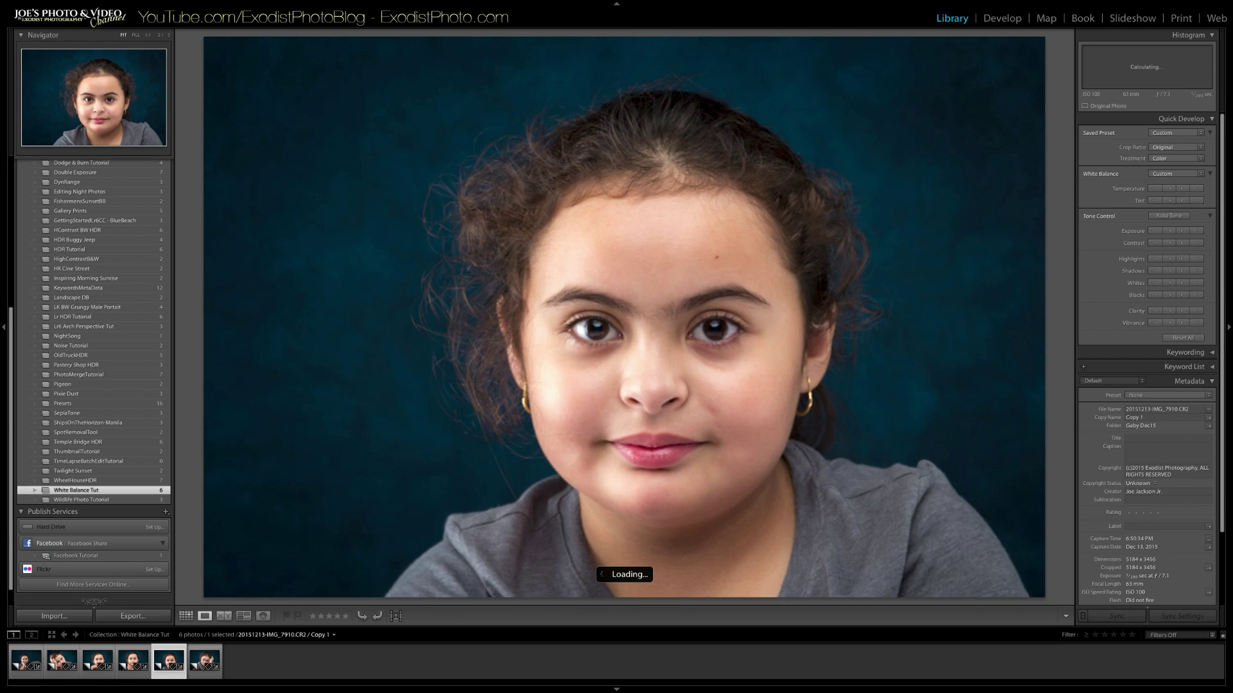
pyautogui.press('Right')
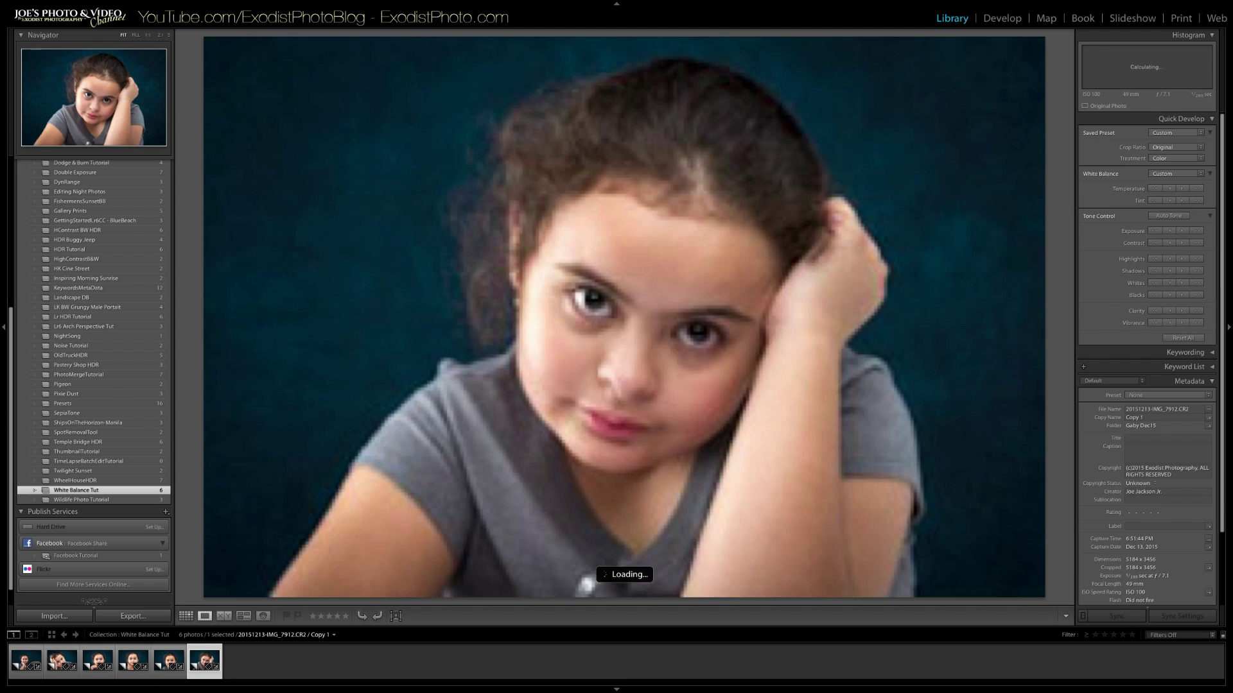
pyautogui.press('Left')
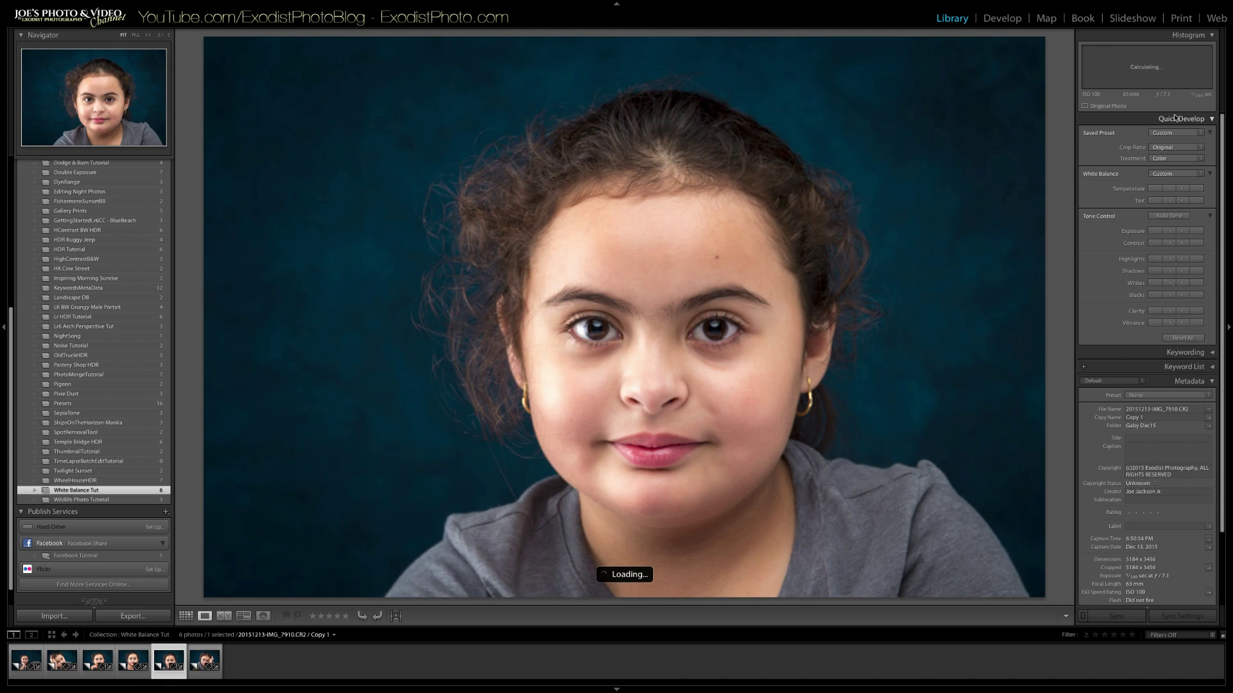
# Step: Crop the fifth portrait tighter by pulling the top-left corner and top edge inward
pyautogui.click(1009, 18)
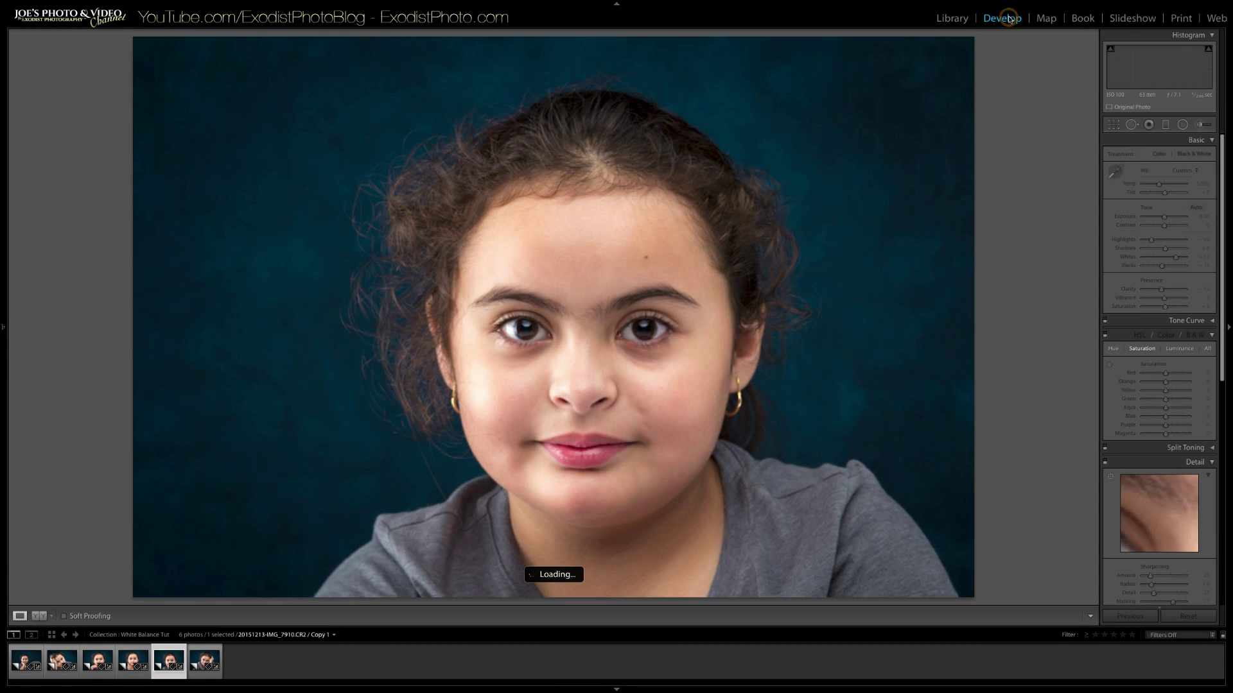
pyautogui.click(1113, 124)
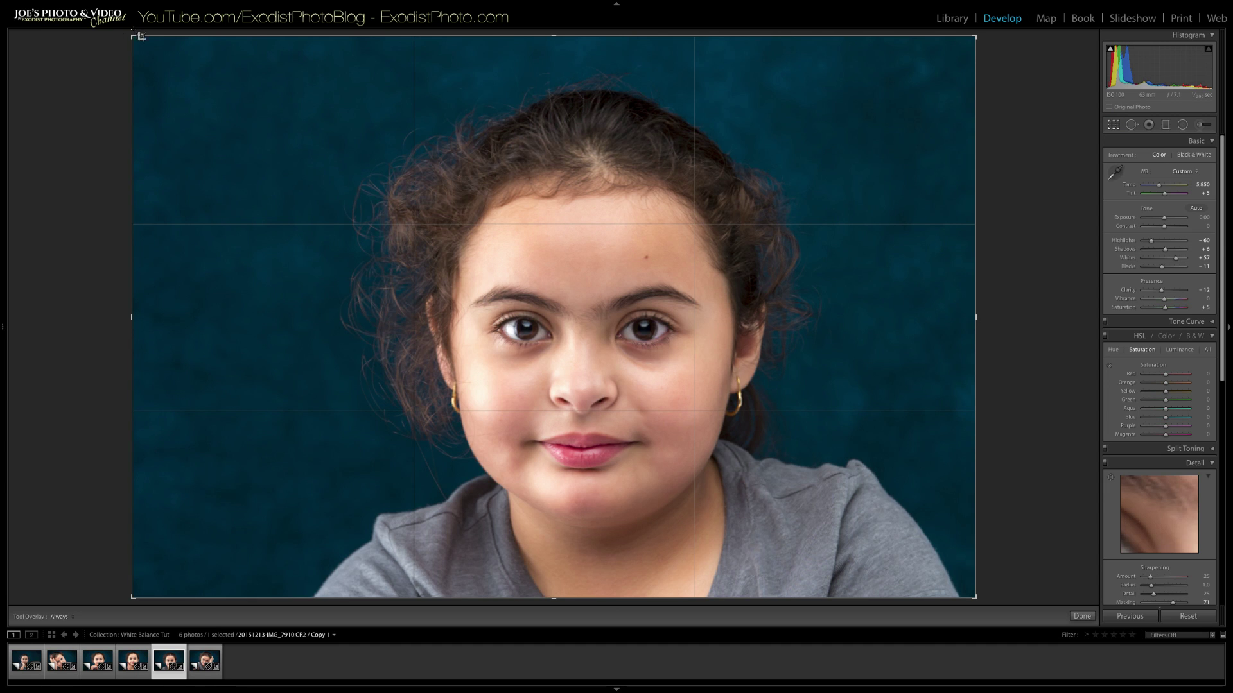
pyautogui.moveTo(132, 36); pyautogui.dragTo(148, 52)
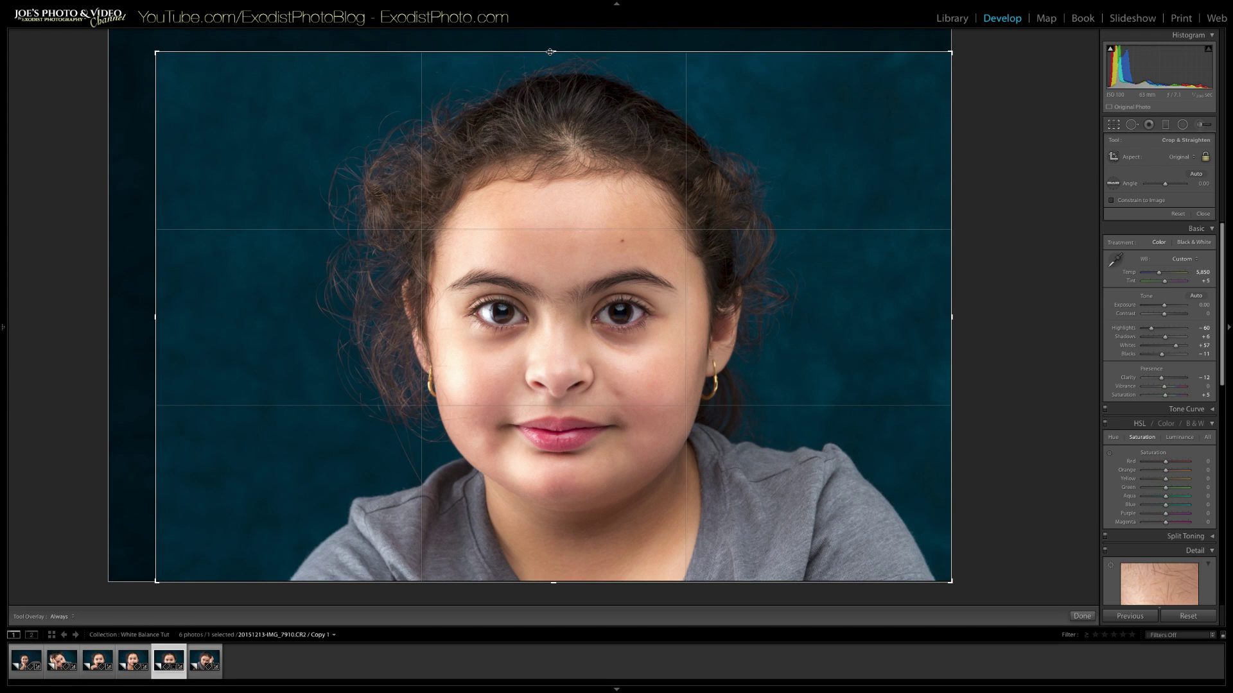
pyautogui.moveTo(552, 53); pyautogui.dragTo(550, 59)
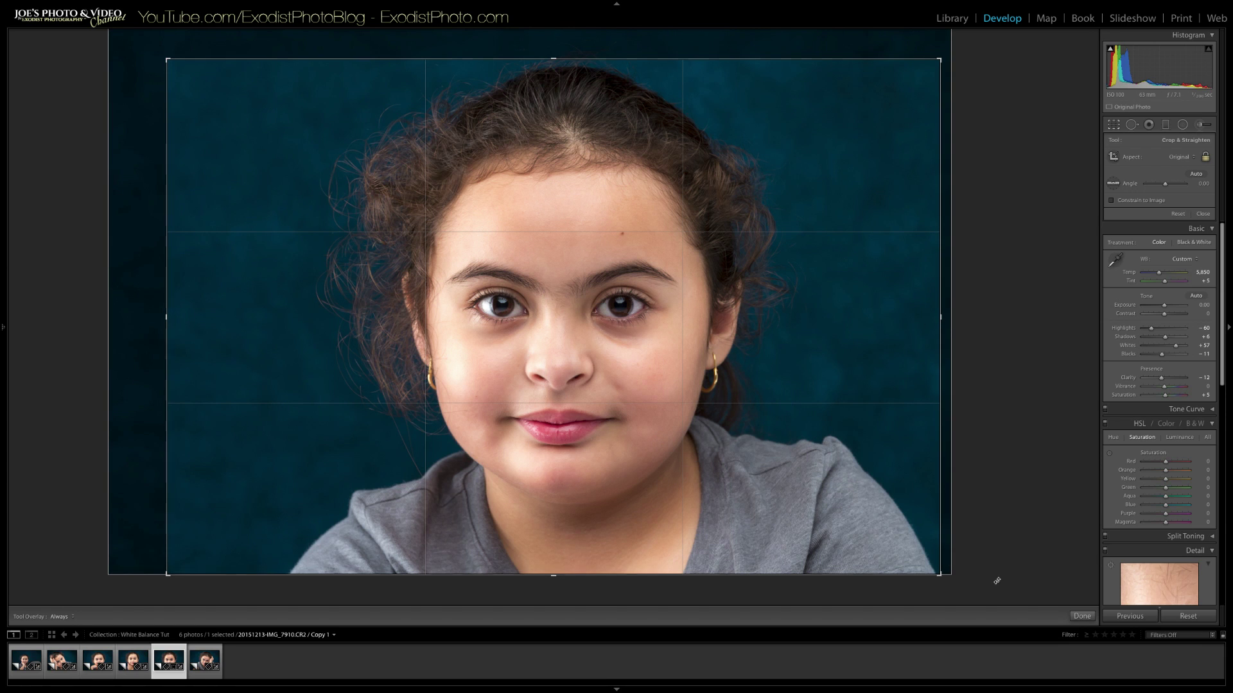
pyautogui.click(1081, 616)
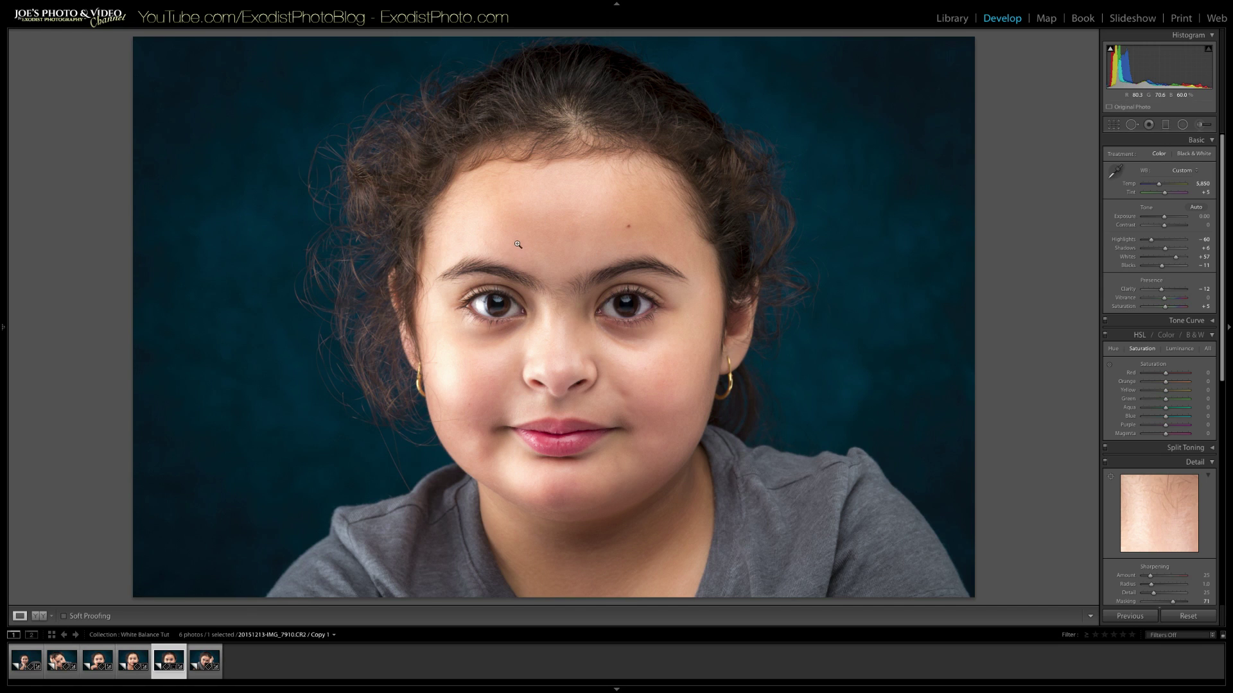
# Step: Check detail at 1:1 between the eyebrows, zoom back out, and return to Library
pyautogui.click(559, 290)
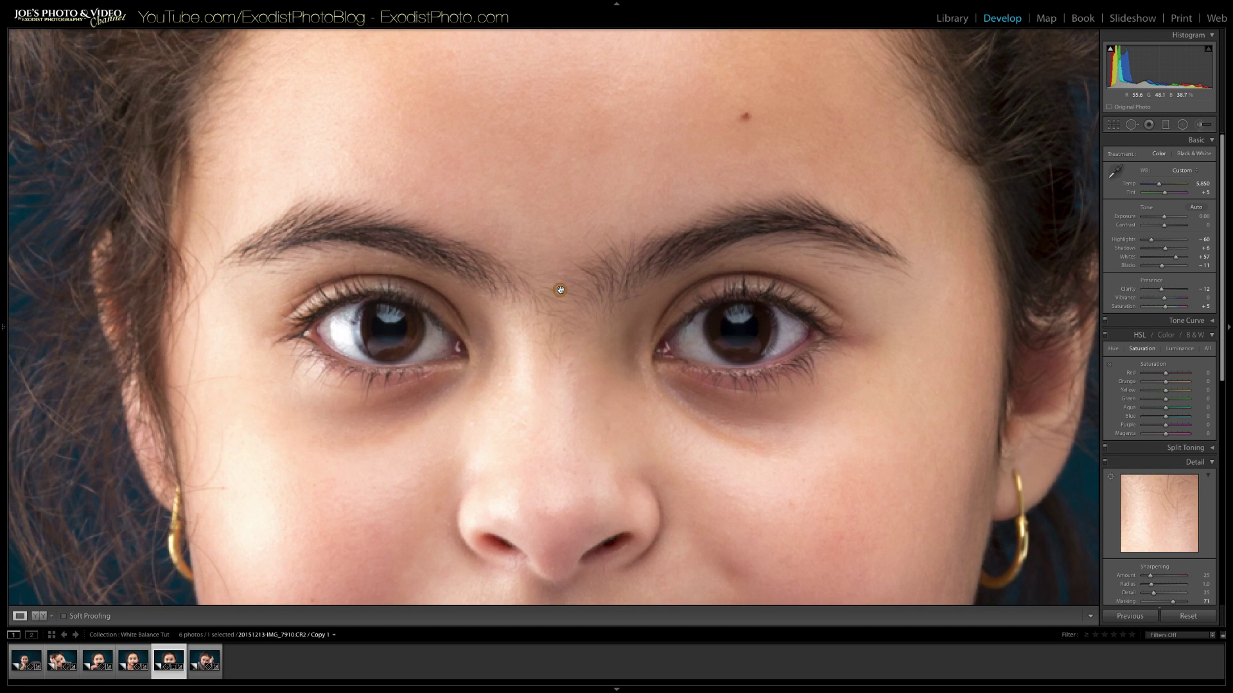
pyautogui.click(564, 233)
pyautogui.click(961, 18)
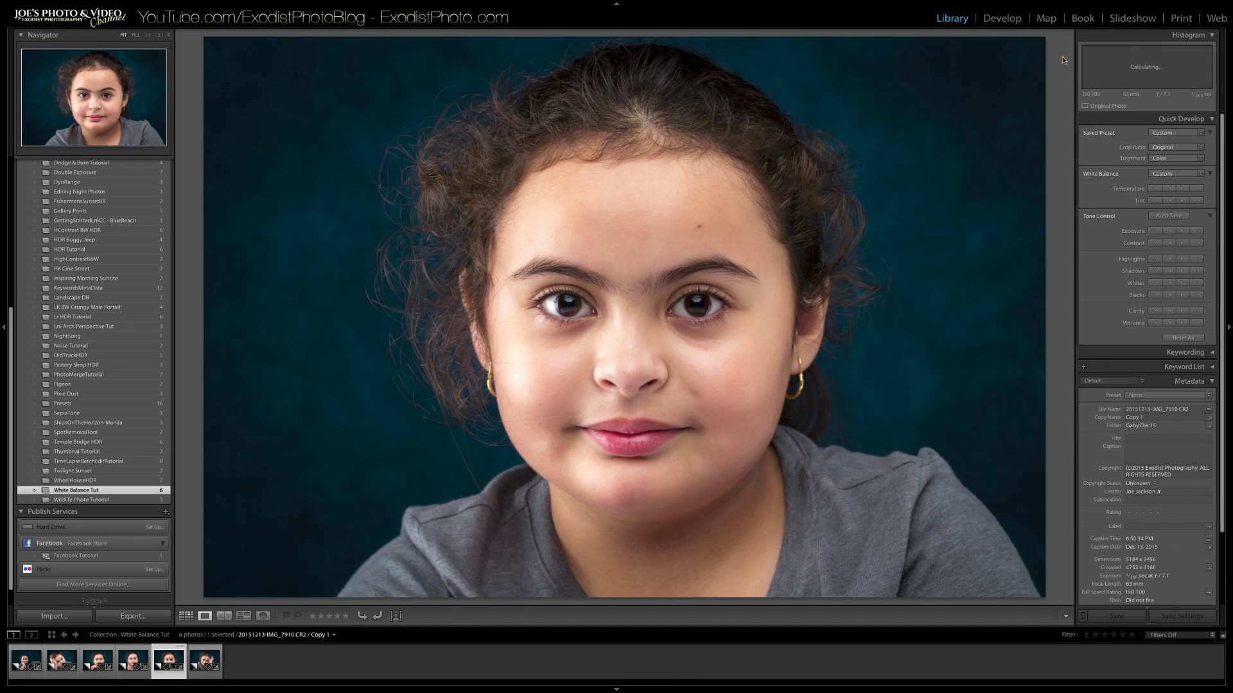
# Step: From the thumbnail grid, open the second portrait in Loupe and zoom in on her eyes
pyautogui.doubleClick(1062, 56)
pyautogui.click(736, 152)
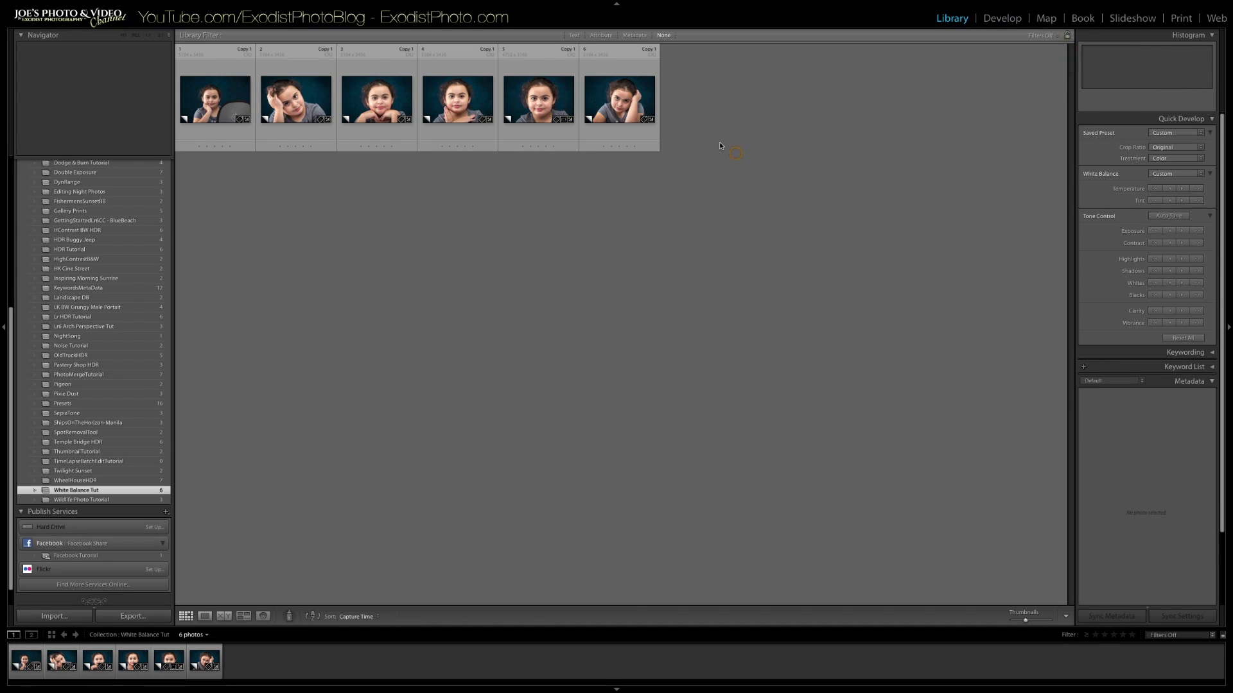
pyautogui.doubleClick(288, 104)
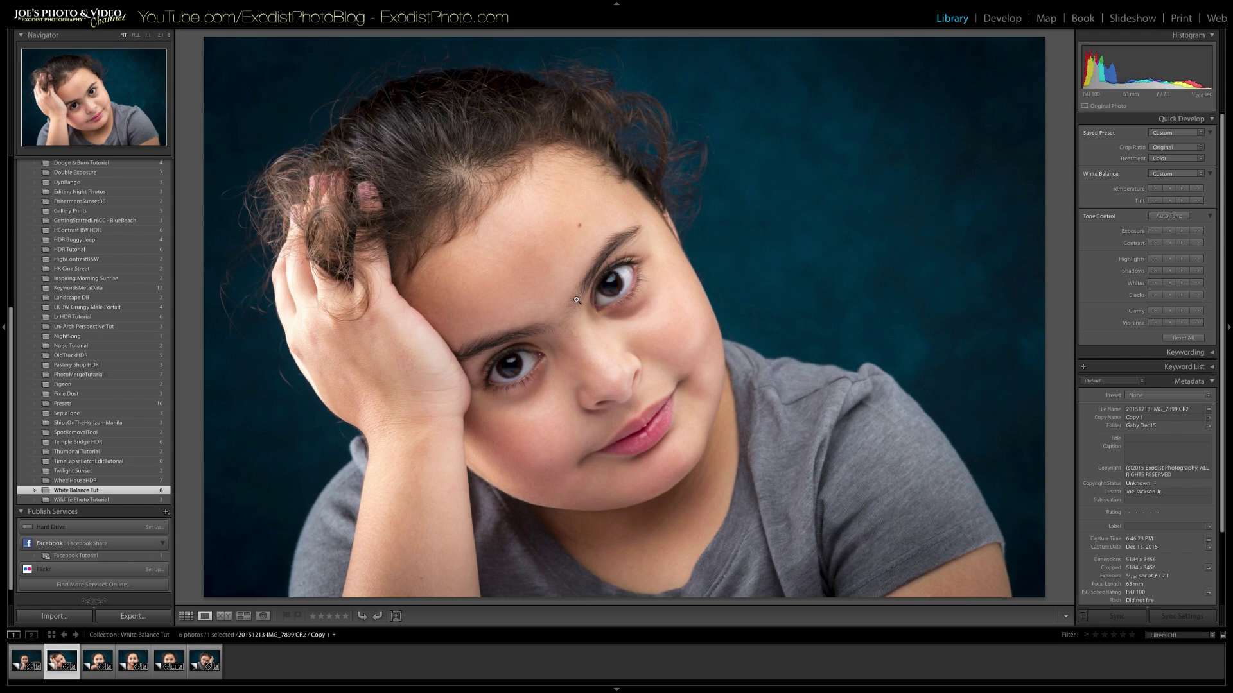
pyautogui.click(576, 300)
pyautogui.moveTo(691, 388); pyautogui.dragTo(728, 411)
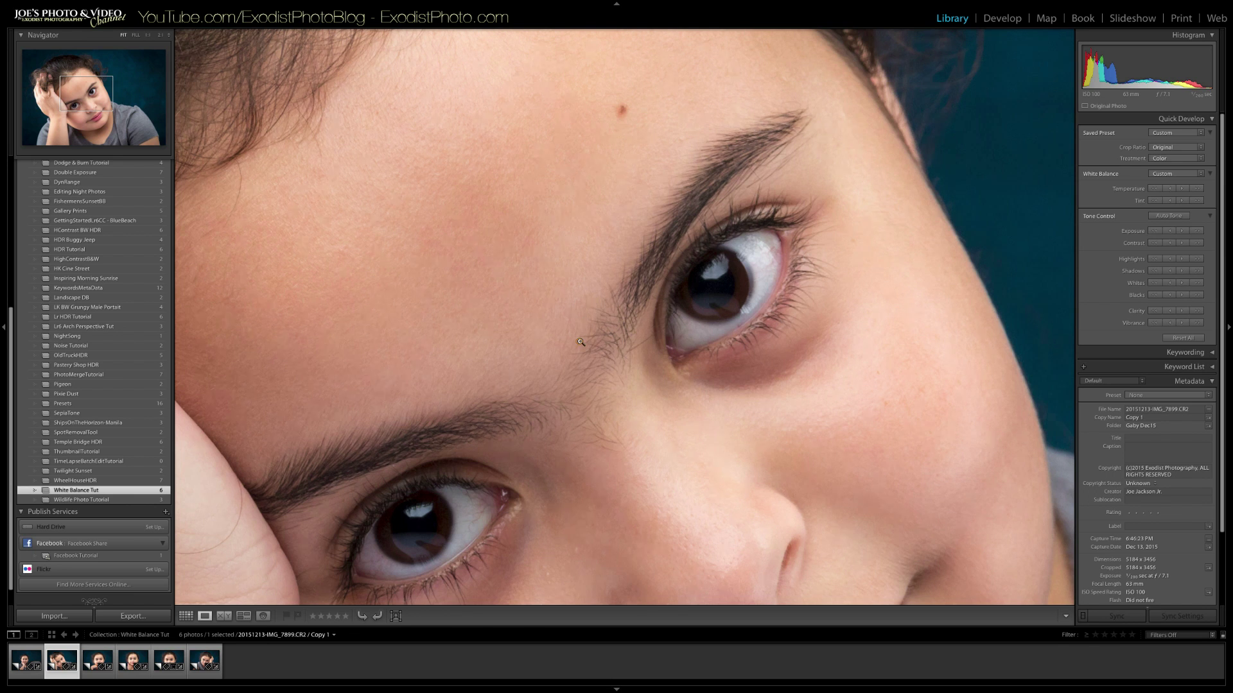
pyautogui.click(580, 342)
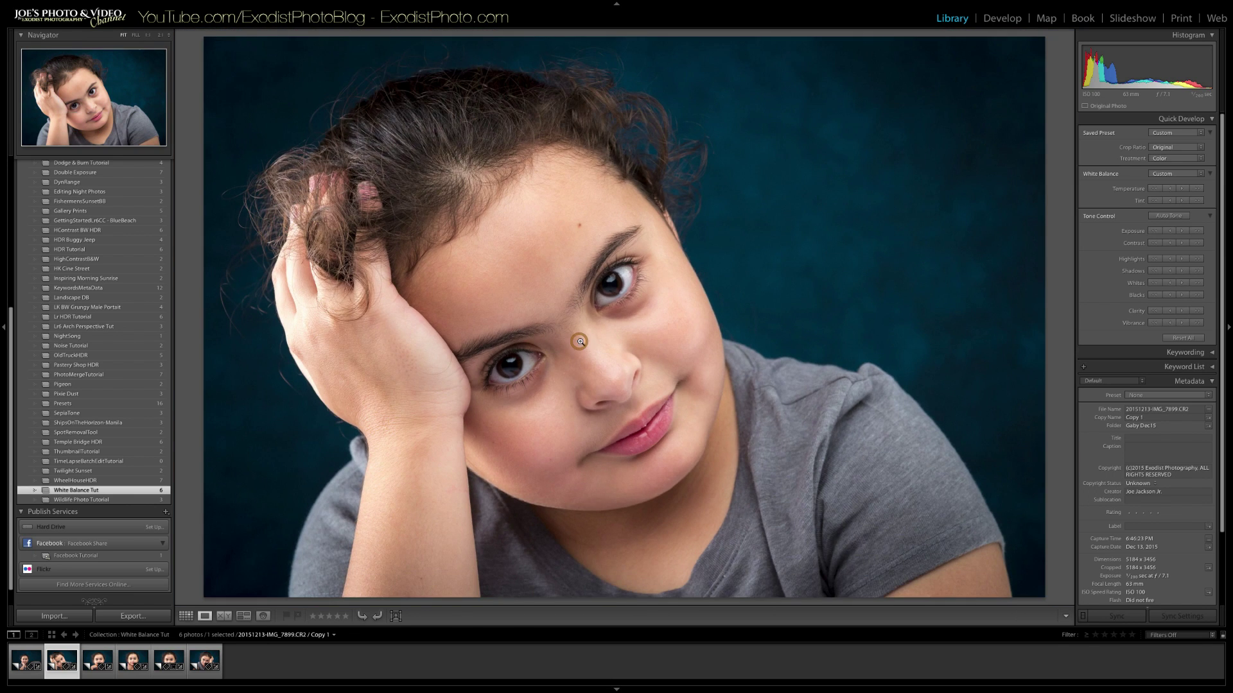
# Step: Tighten the second portrait's crop from the top, shift it slightly left, apply, and return to Library
pyautogui.click(1001, 18)
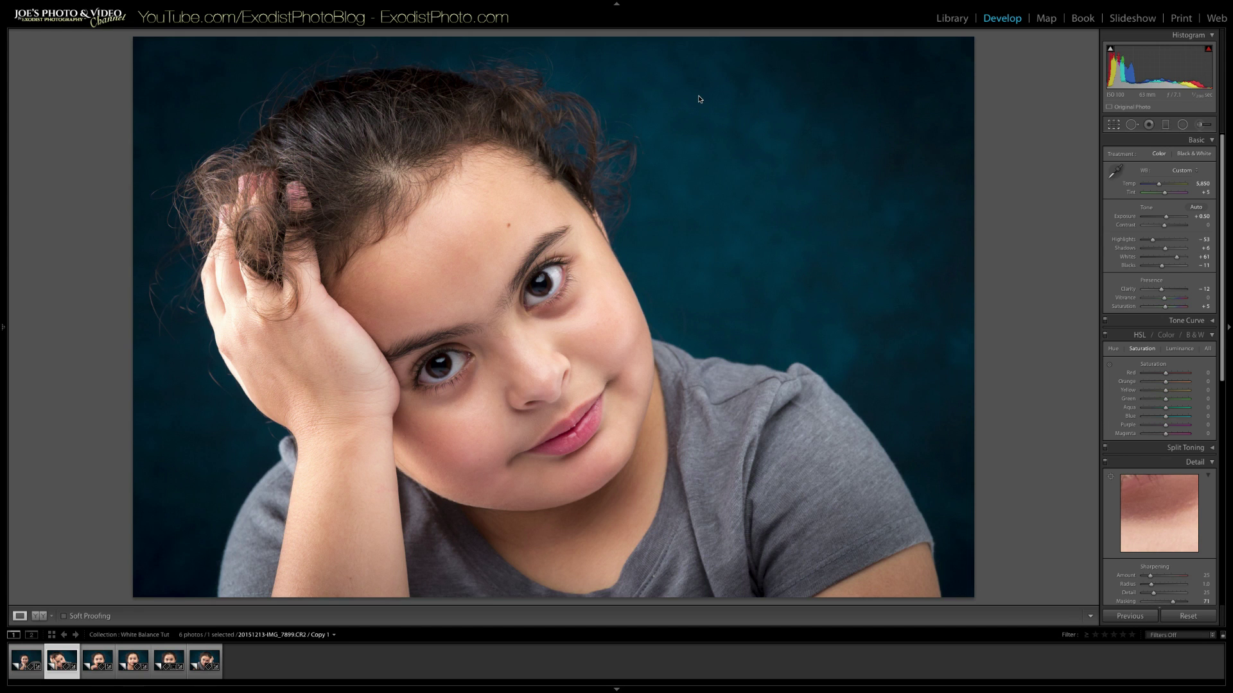
pyautogui.press('r')
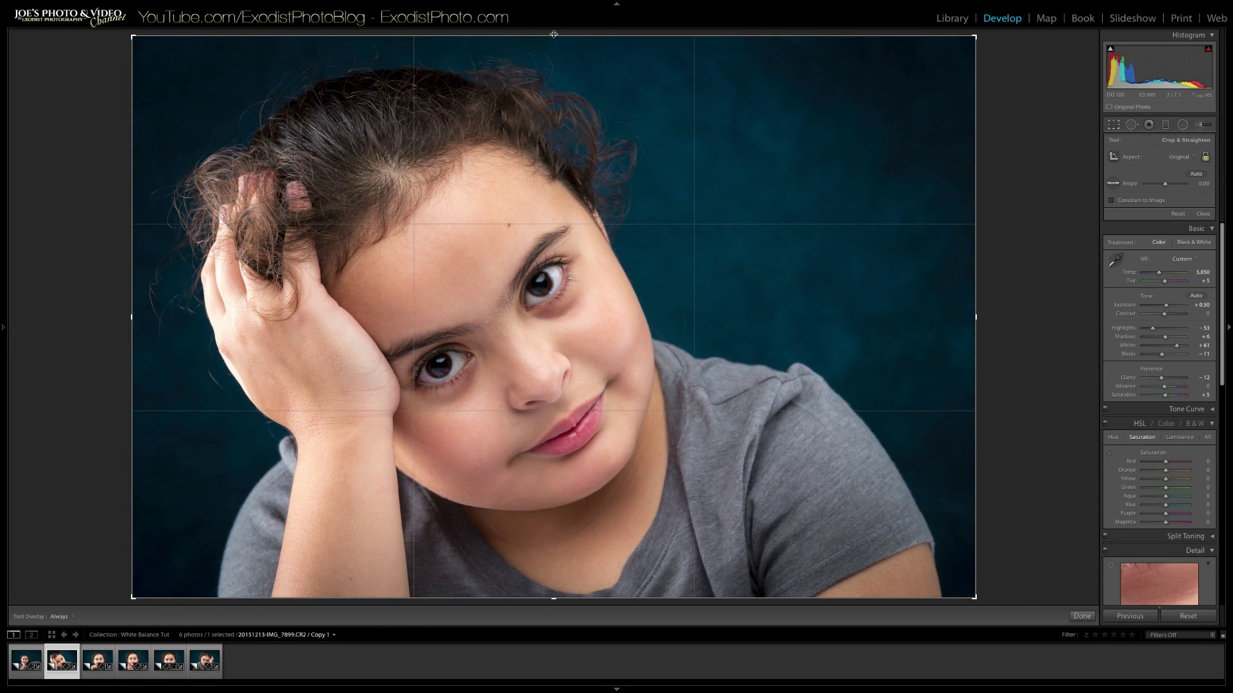
pyautogui.moveTo(553, 36); pyautogui.dragTo(558, 46)
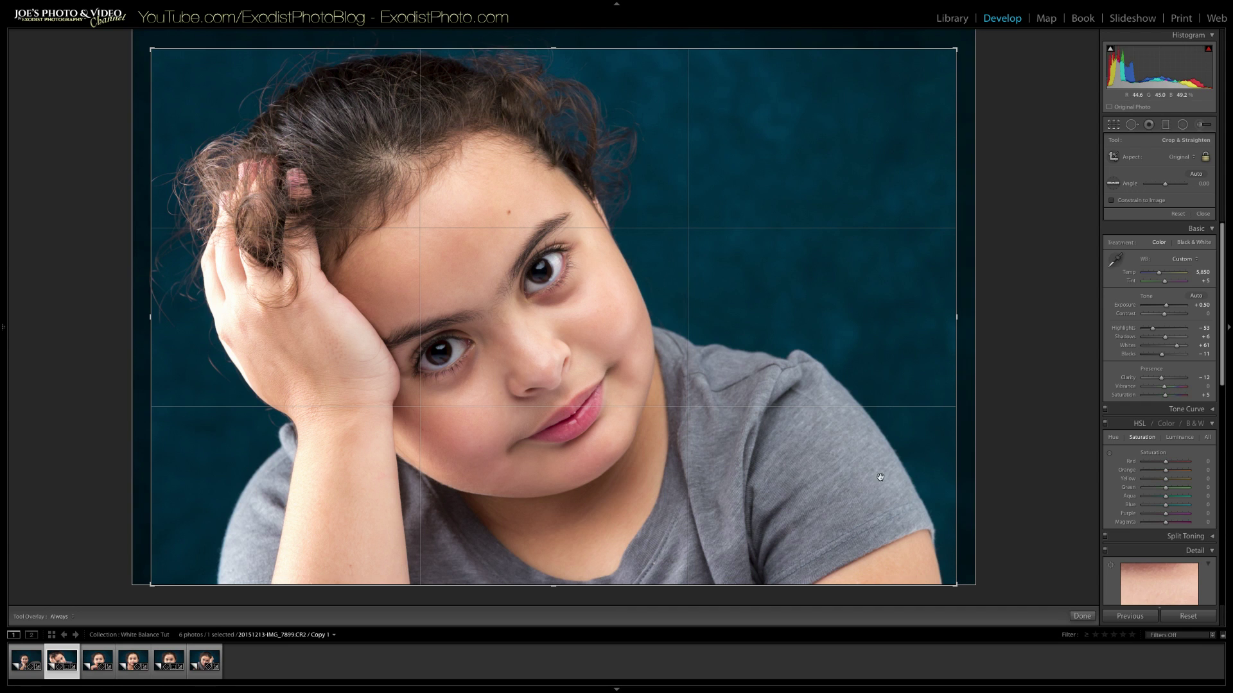
pyautogui.moveTo(590, 331); pyautogui.dragTo(584, 331)
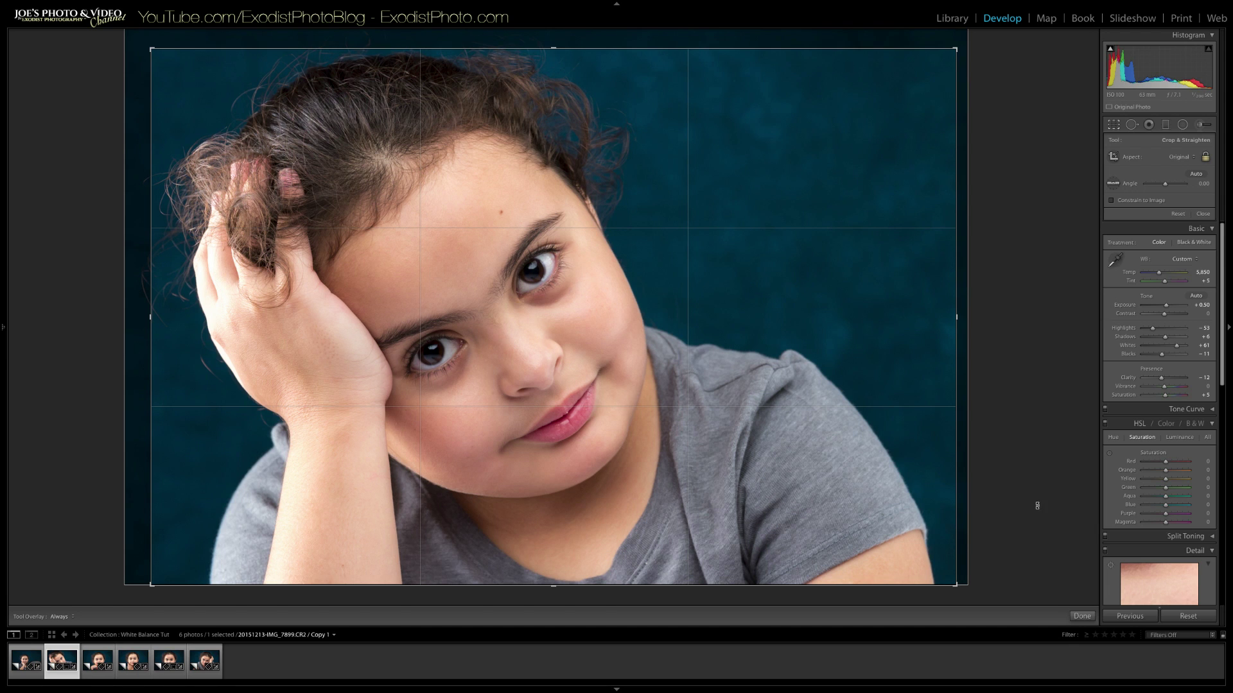
pyautogui.click(1082, 617)
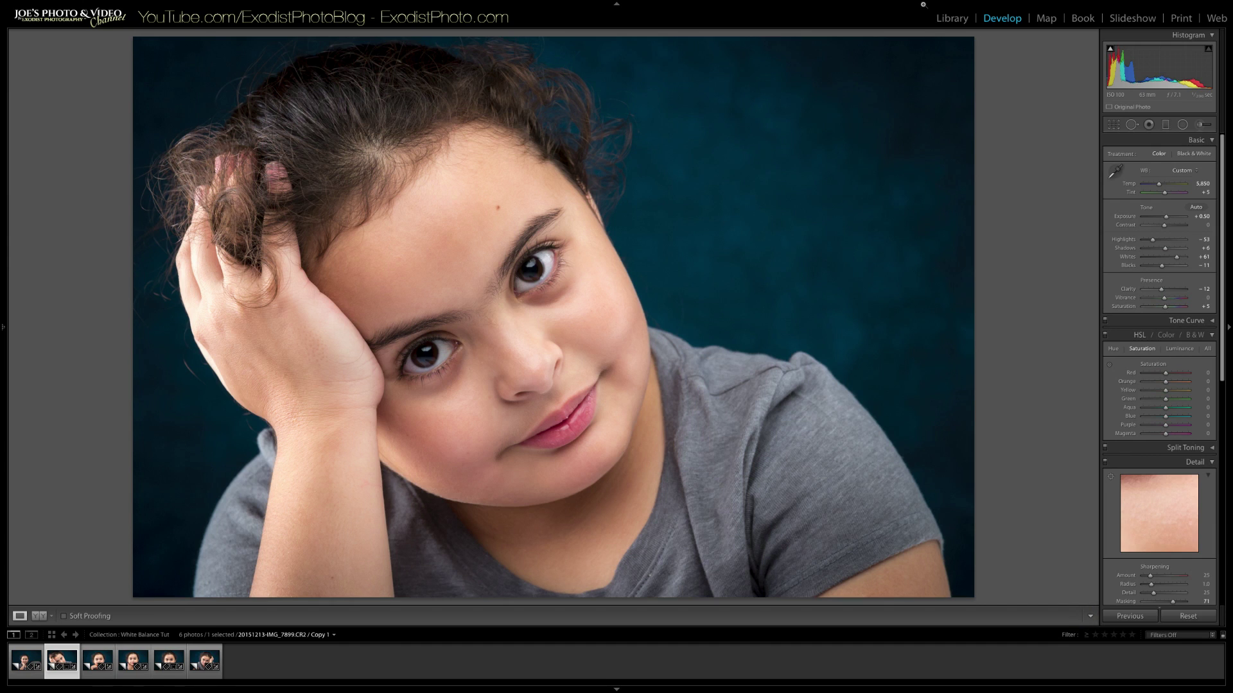
pyautogui.click(1016, 60)
pyautogui.click(951, 19)
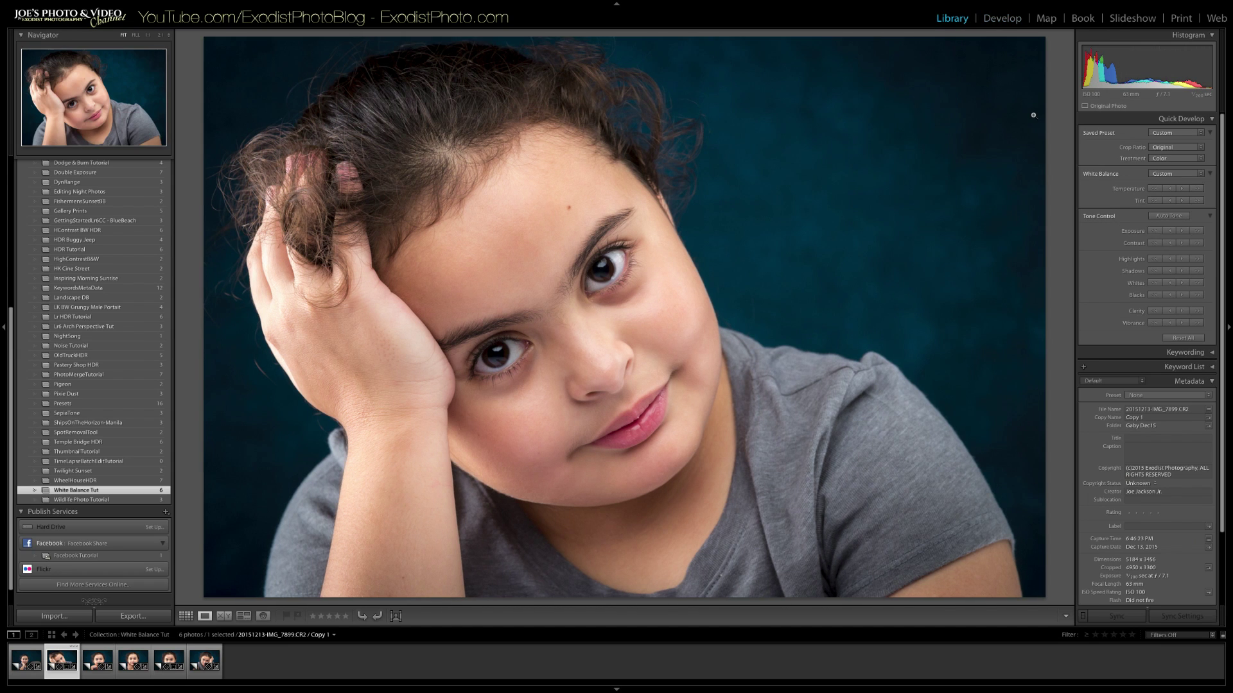
# Step: Open the third portrait in Develop and tighten its crop from the top edge, keeping proportions
pyautogui.doubleClick(1059, 113)
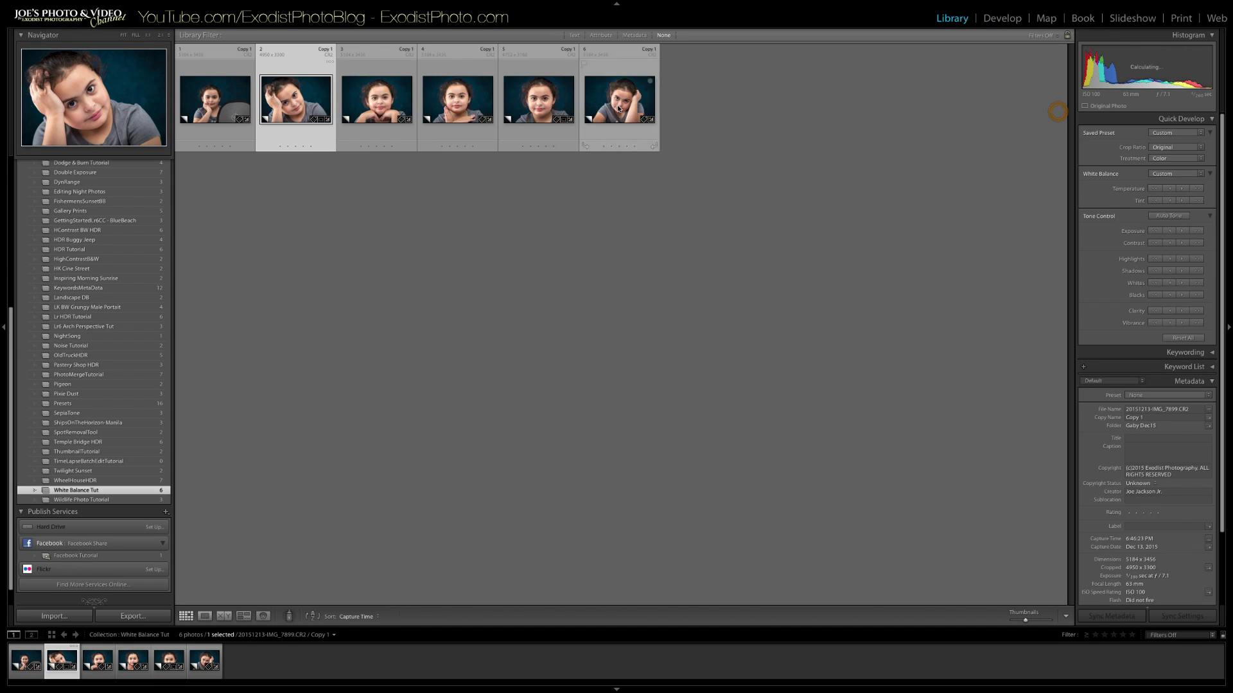
pyautogui.doubleClick(391, 96)
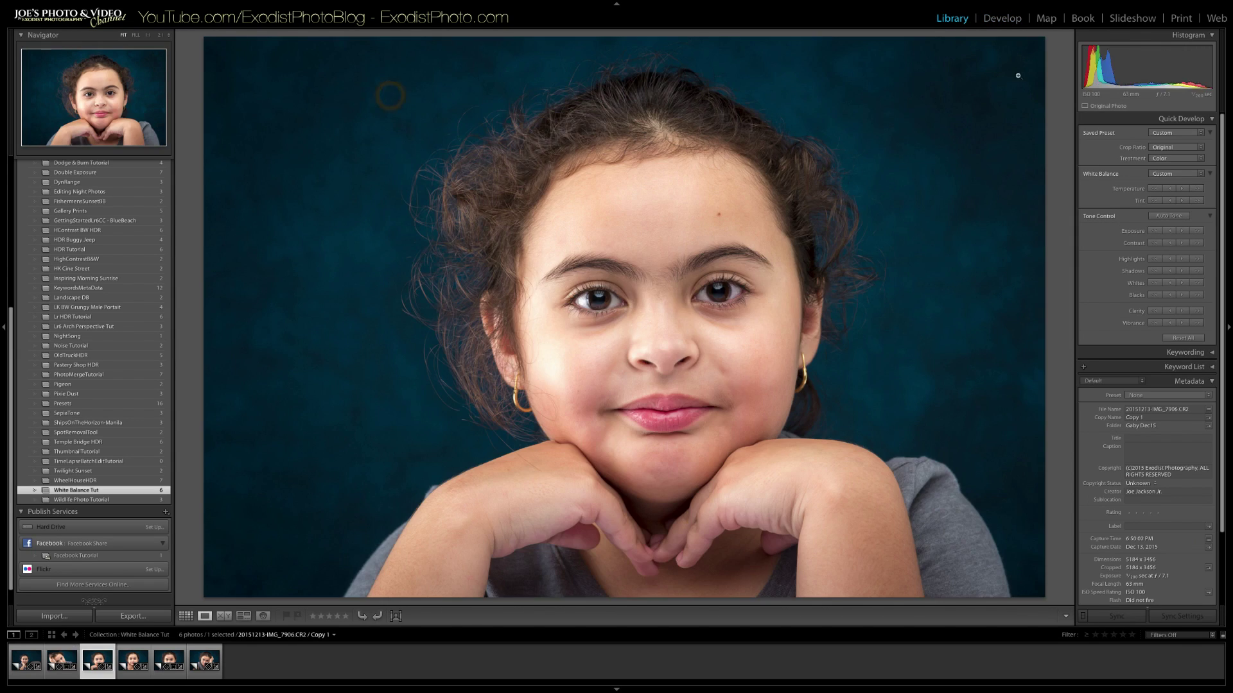
pyautogui.click(1003, 19)
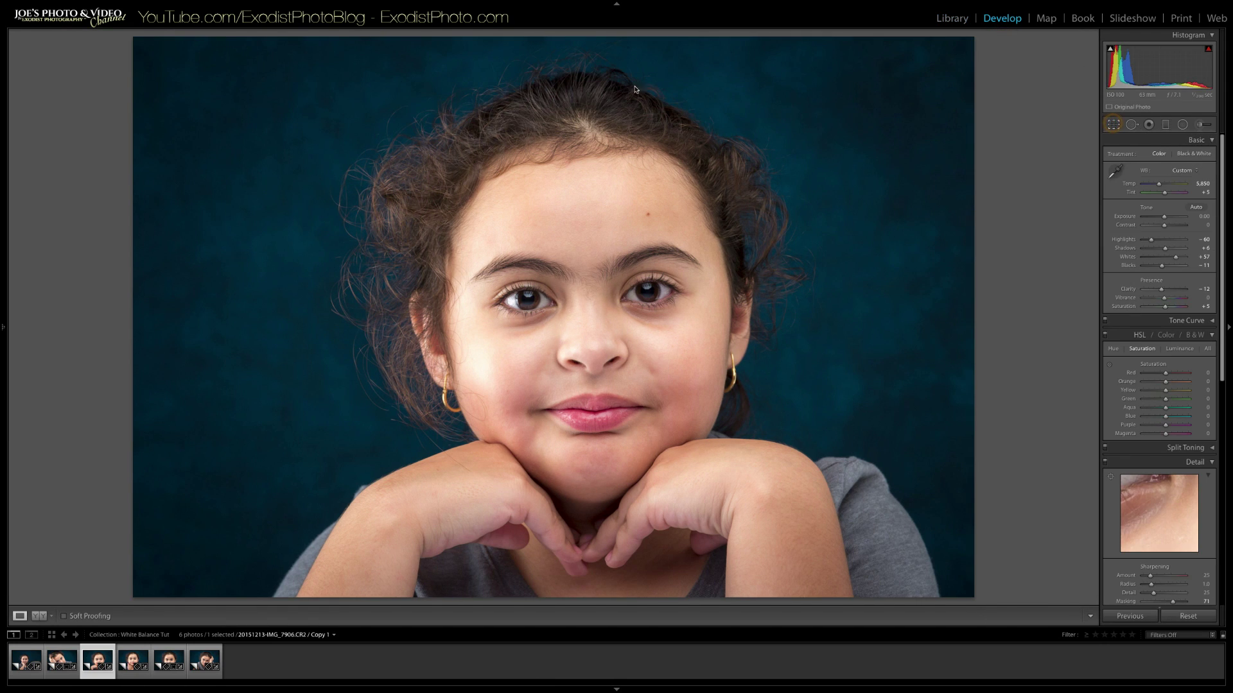
pyautogui.press('r')
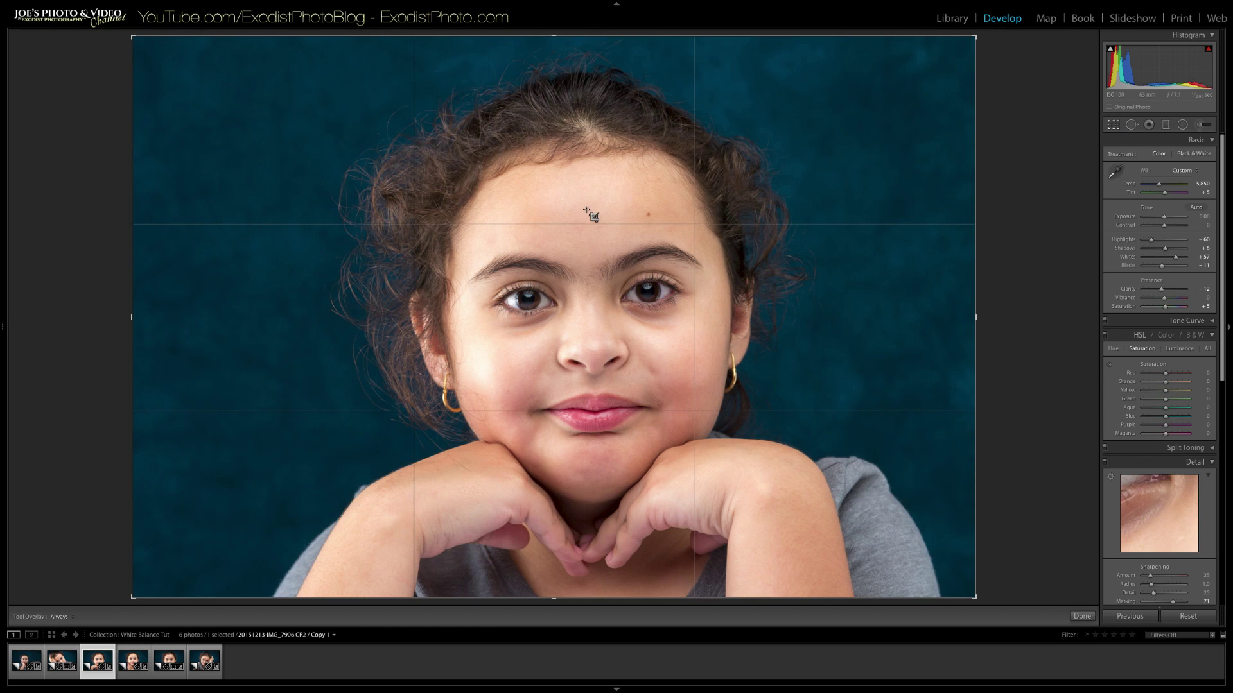
pyautogui.moveTo(555, 34); pyautogui.dragTo(555, 48)
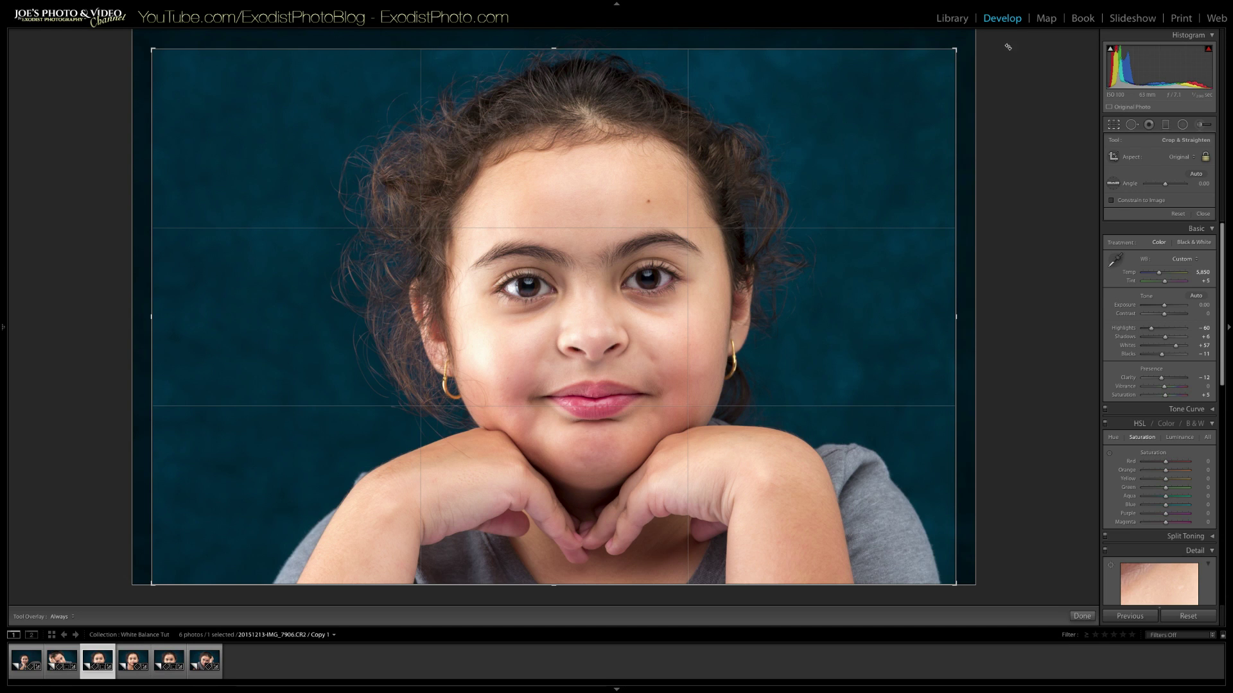
pyautogui.click(1082, 616)
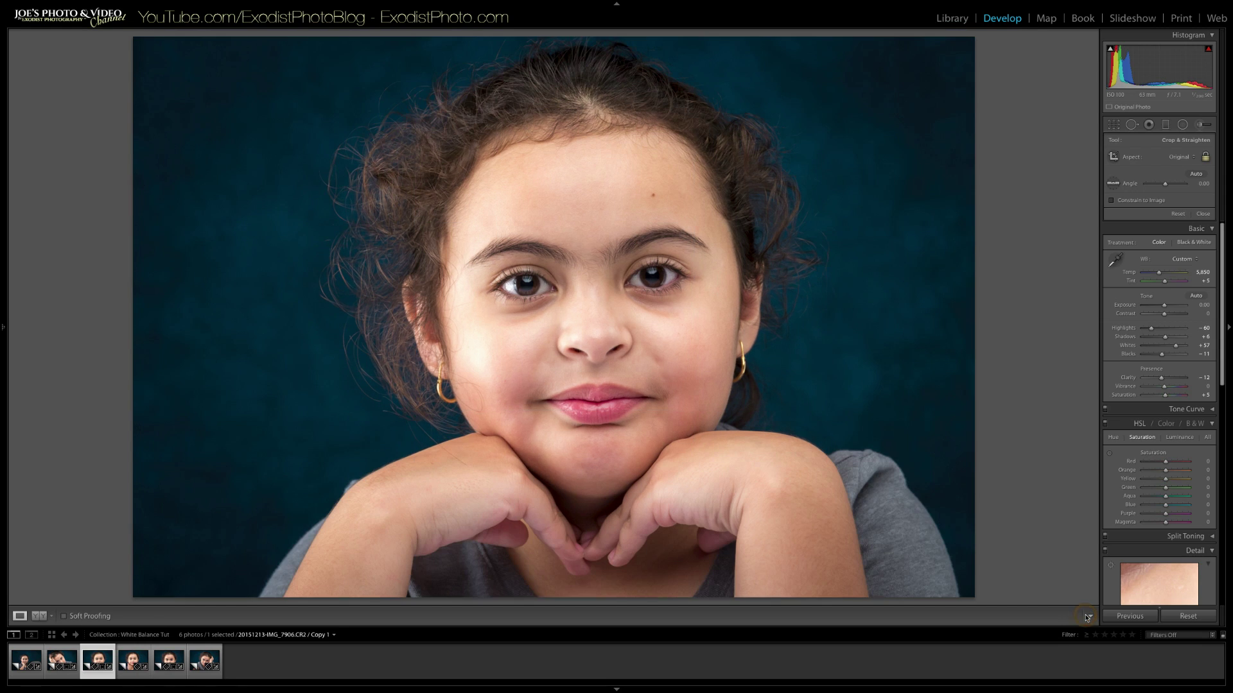
# Step: Open the sixth portrait from the Library grid in the Develop module
pyautogui.click(952, 17)
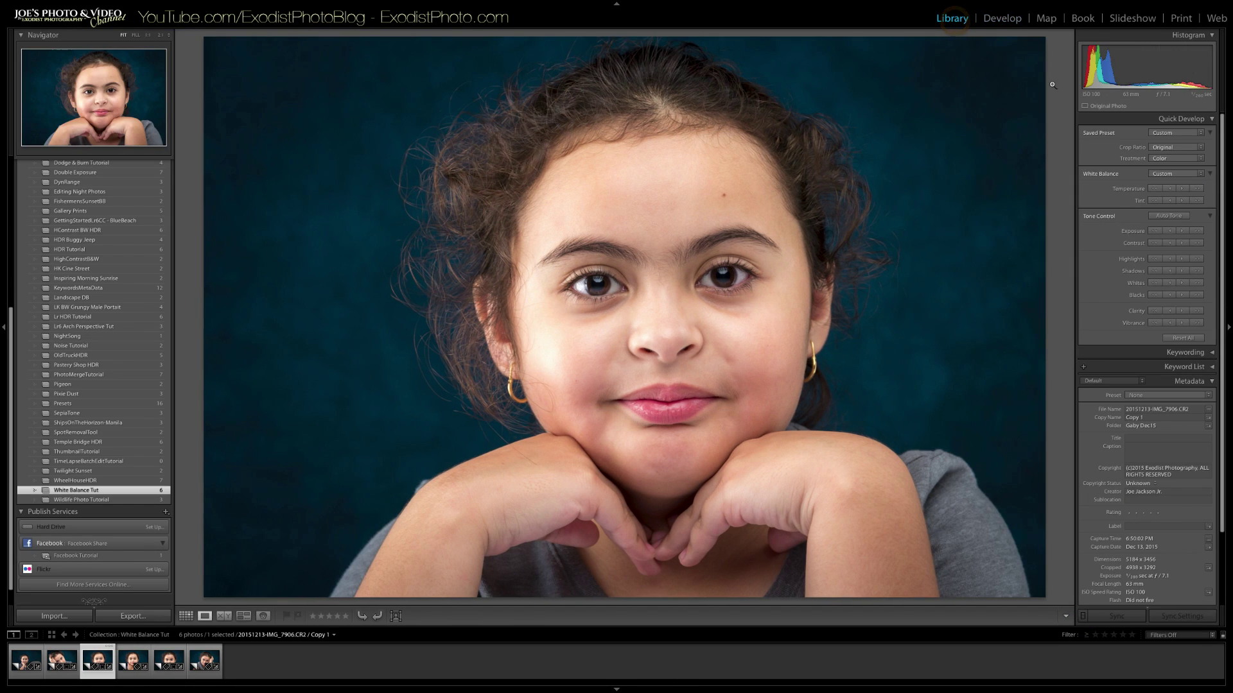
pyautogui.press('g')
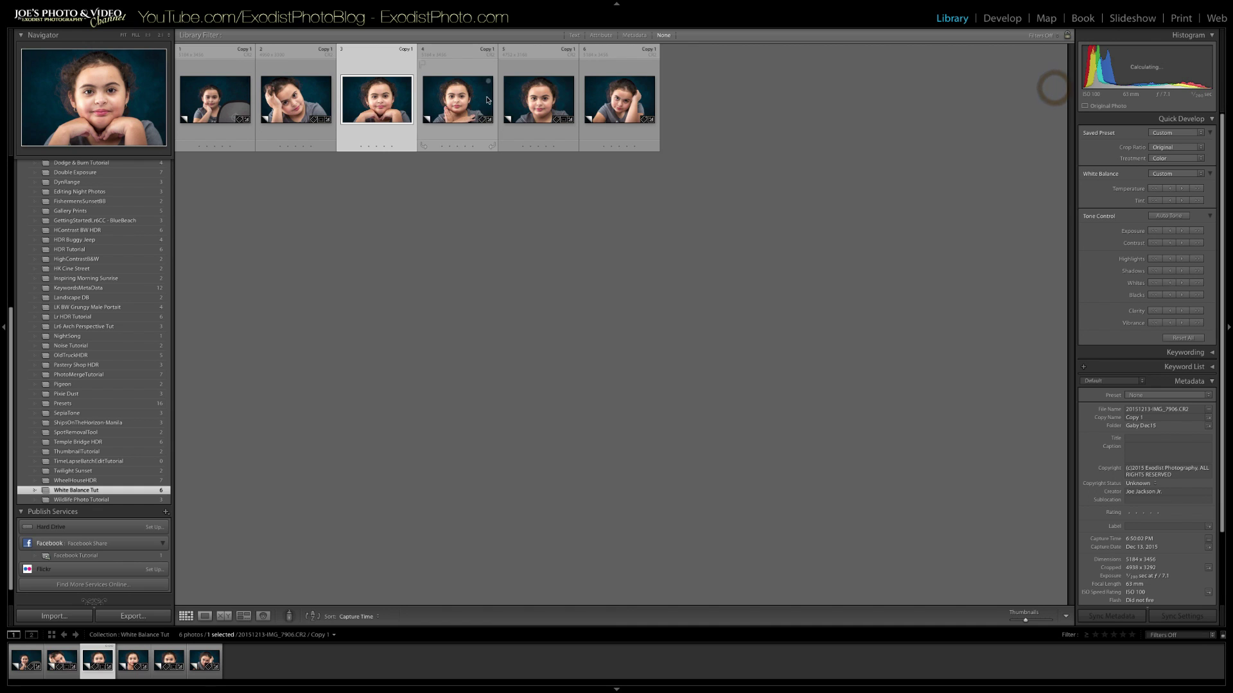
pyautogui.doubleClick(626, 105)
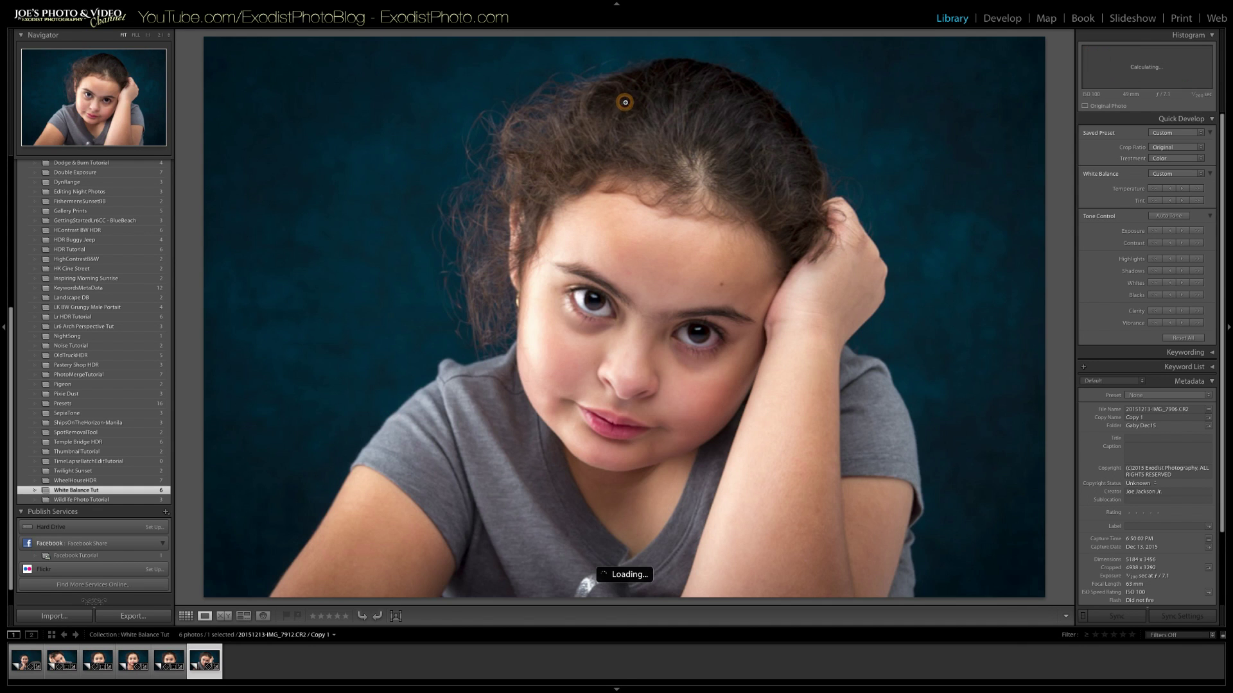
pyautogui.click(1000, 19)
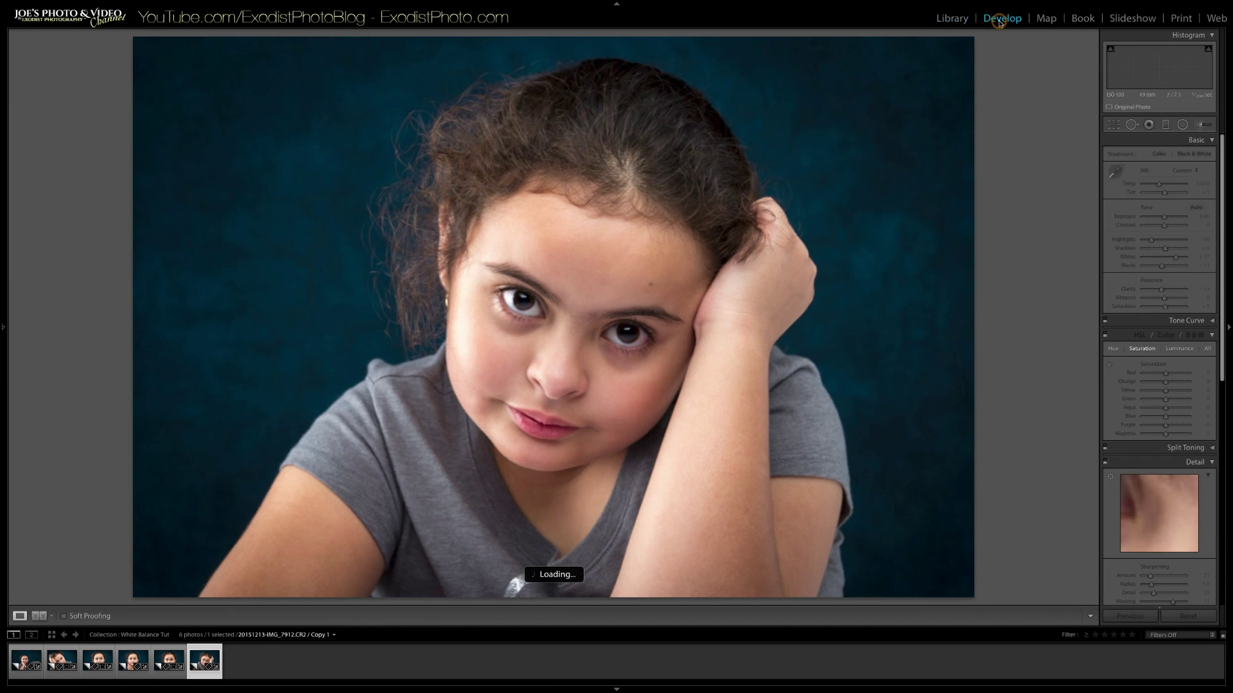
# Step: Tighten its crop from the top, shift the photo slightly right, apply, and return to Library
pyautogui.click(1114, 126)
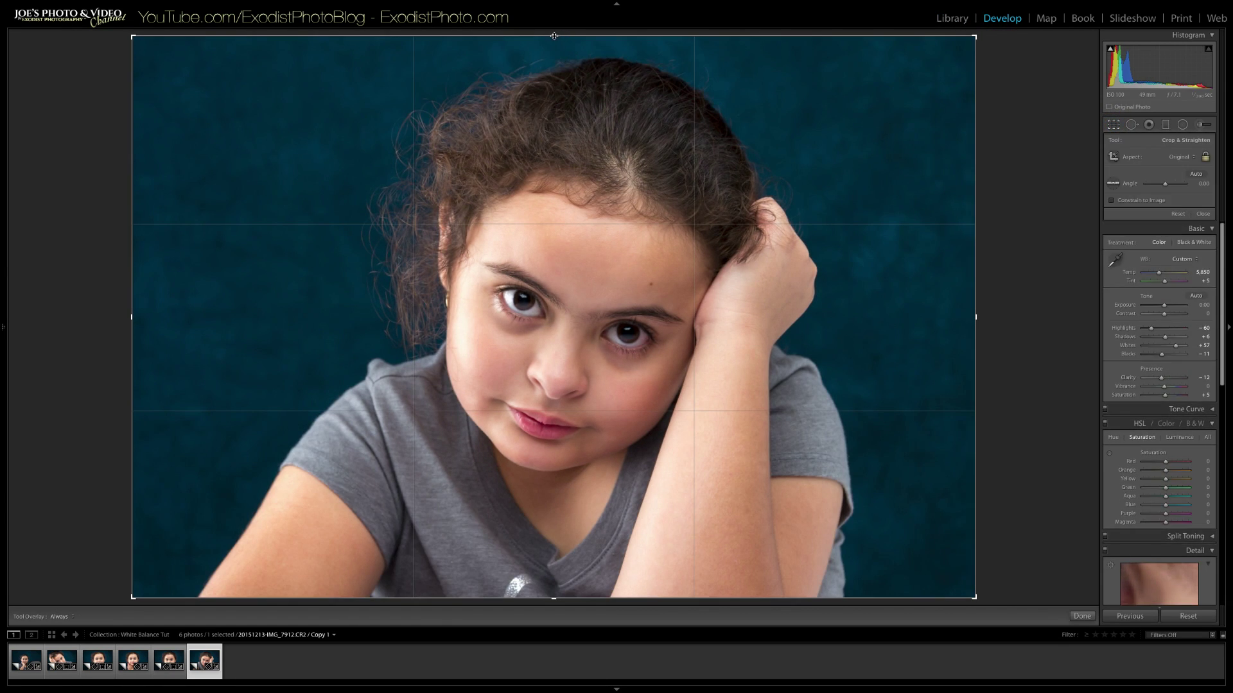
pyautogui.moveTo(554, 38); pyautogui.dragTo(554, 44)
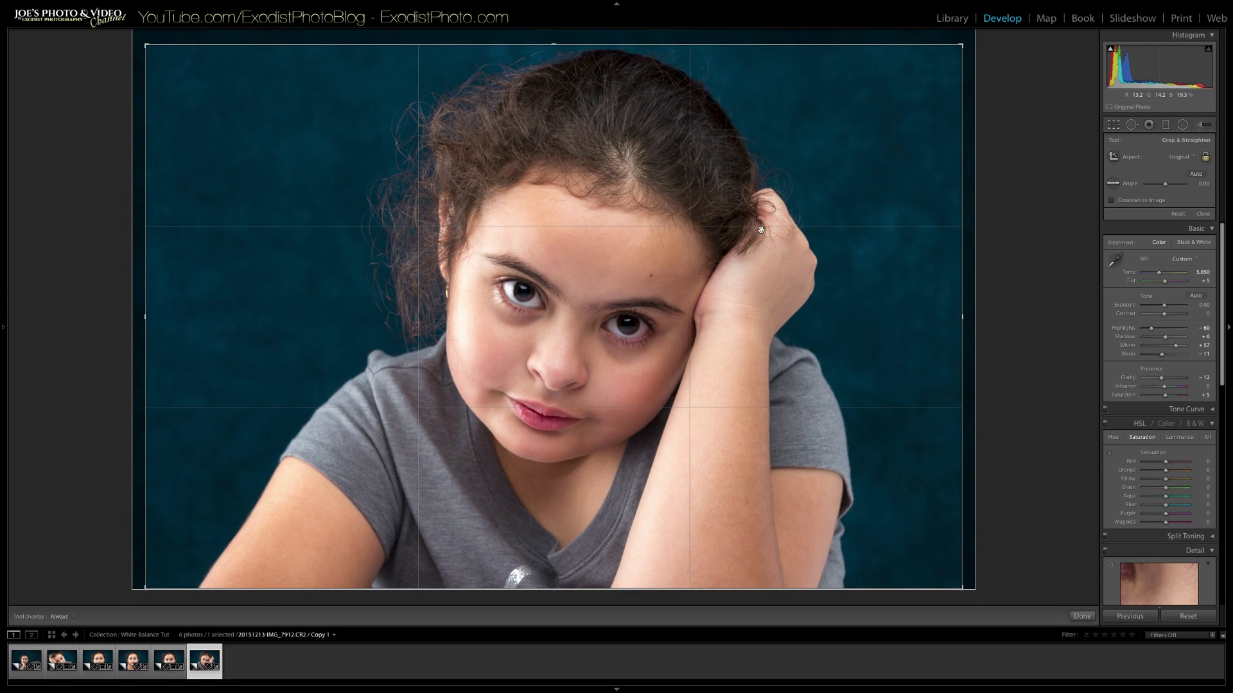
pyautogui.moveTo(721, 335); pyautogui.dragTo(742, 335)
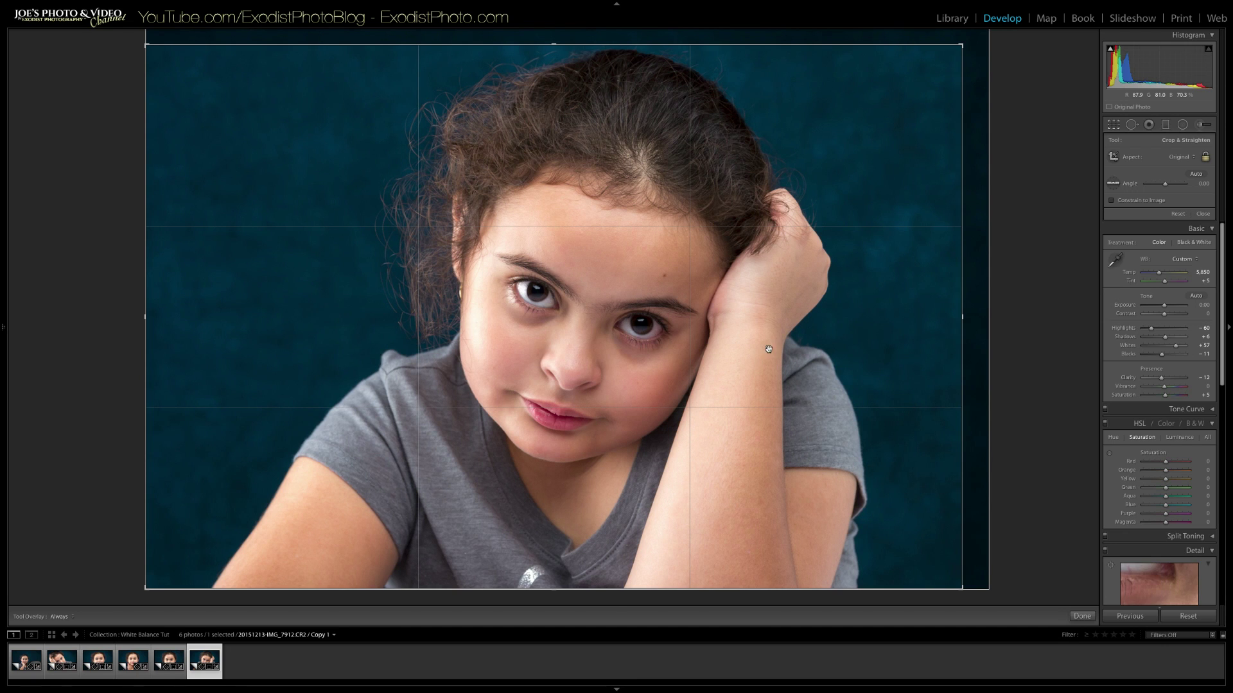
pyautogui.click(1082, 616)
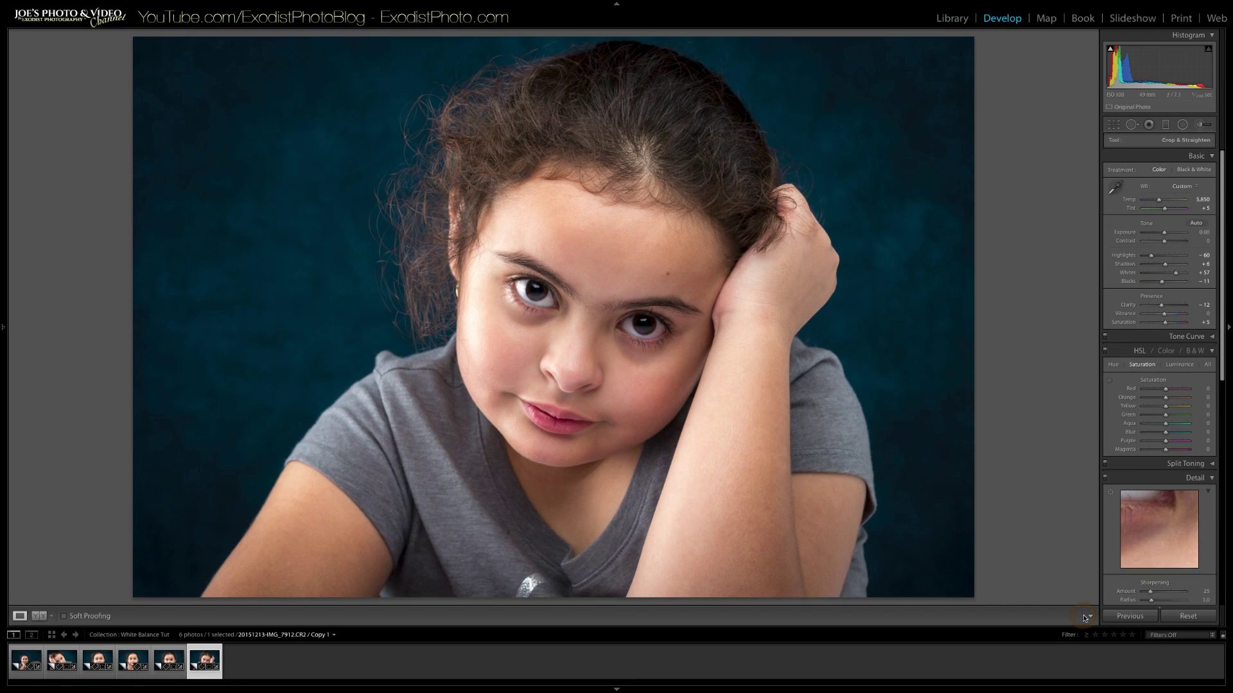
pyautogui.click(957, 20)
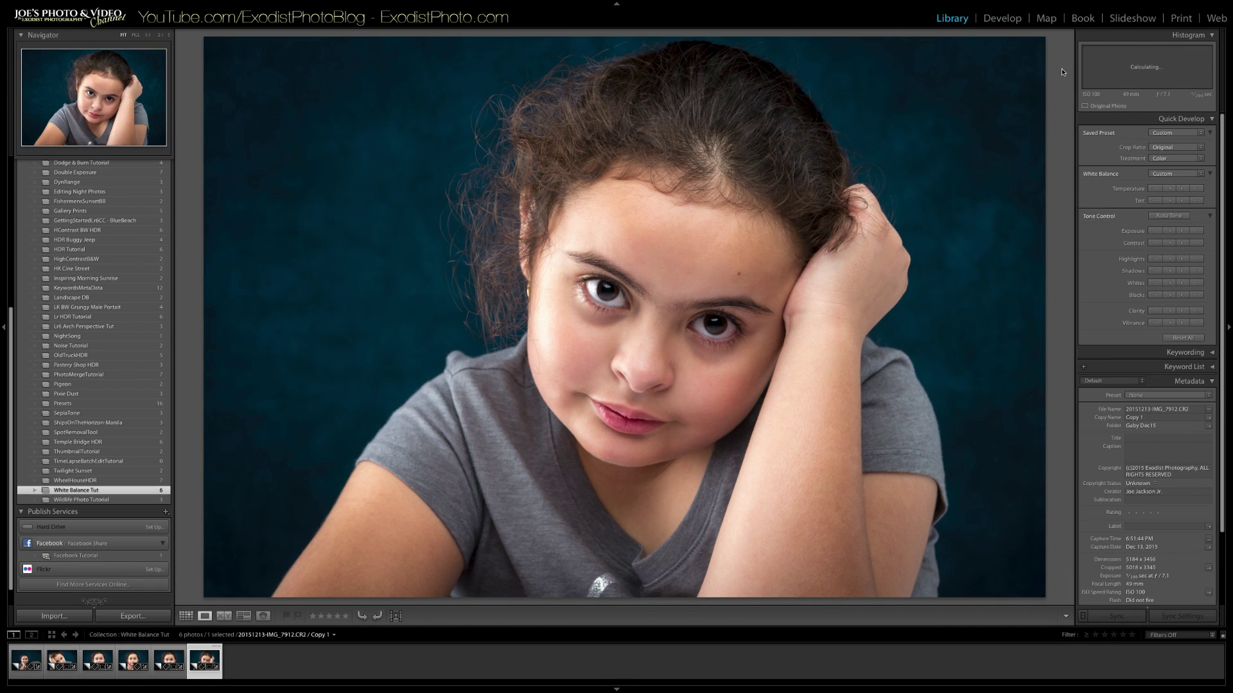
# Step: Show the thumbnail grid, turn the Library filters off, and clear the photo selection
pyautogui.press('g')
pyautogui.click(536, 196)
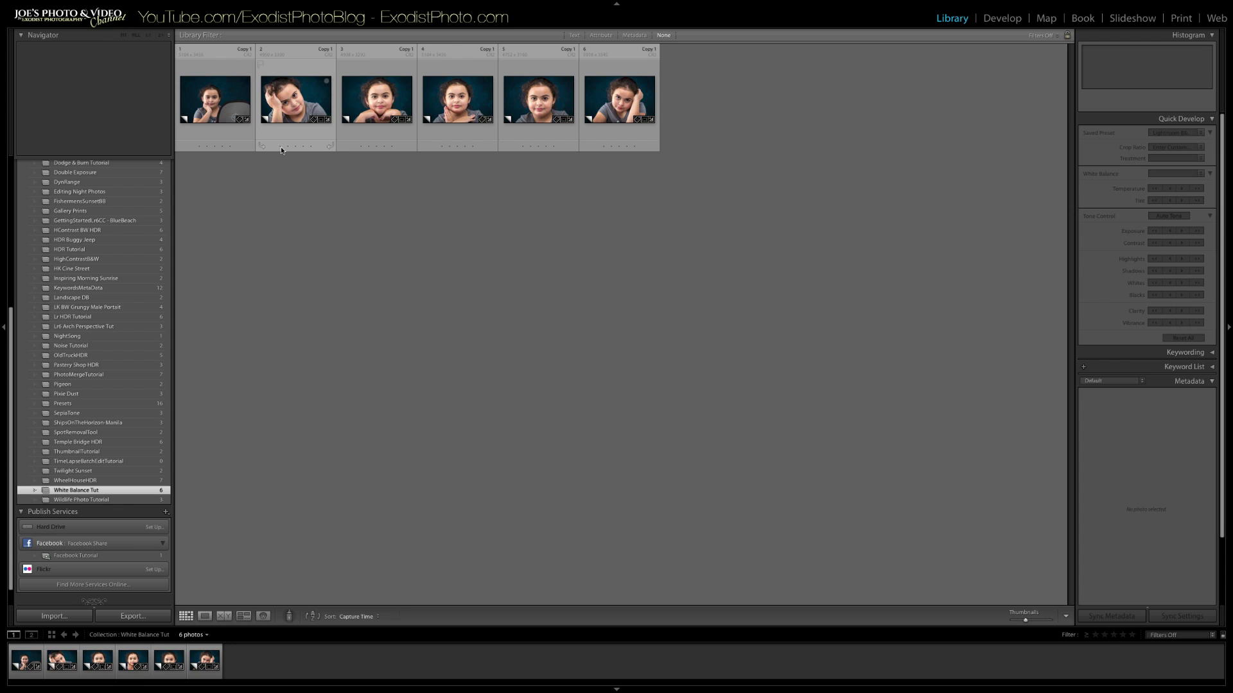
pyautogui.click(598, 35)
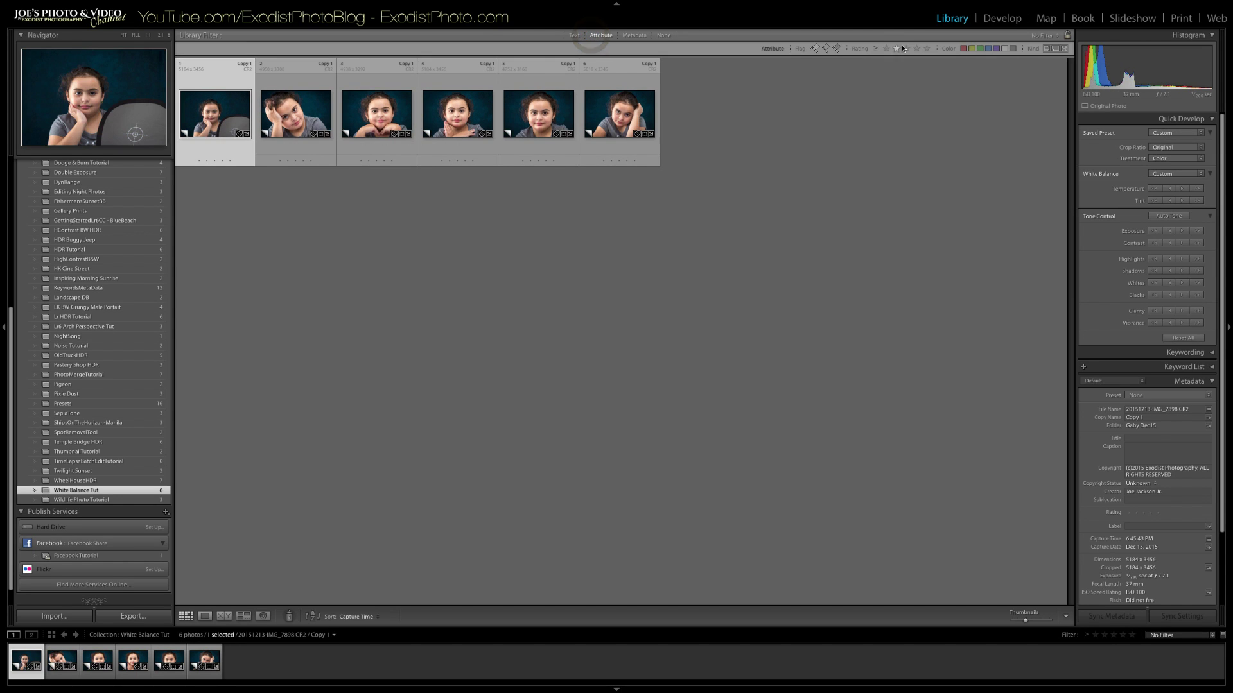
pyautogui.click(601, 35)
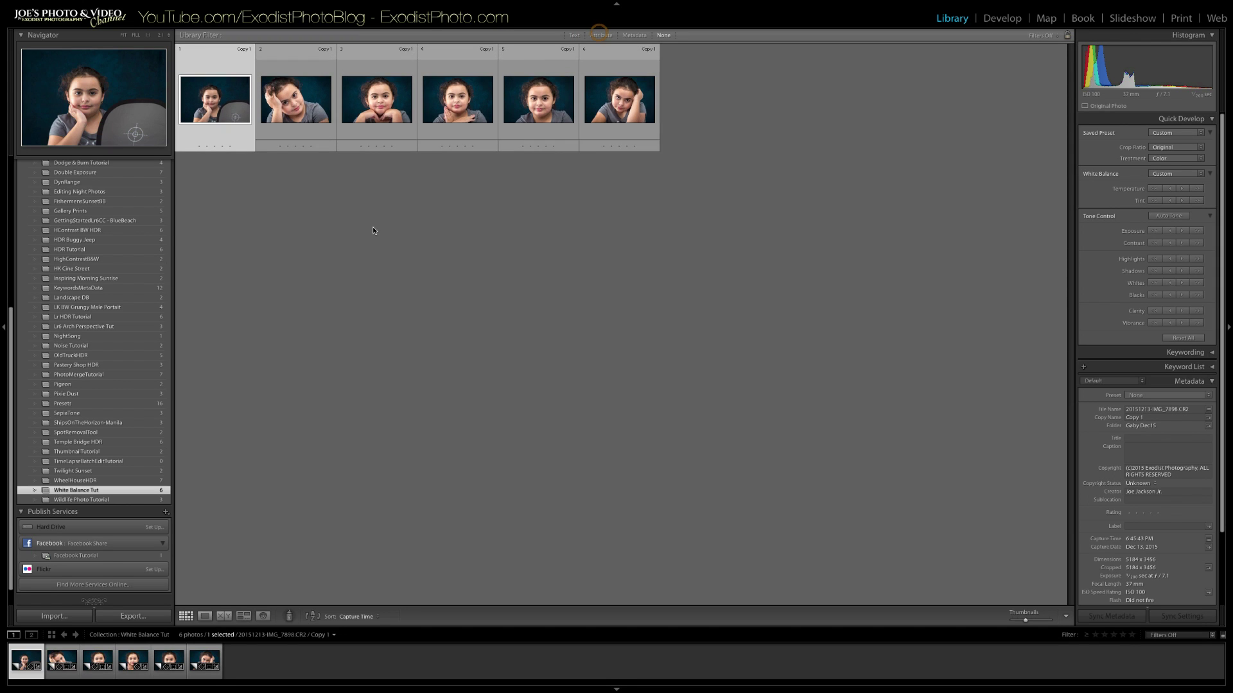
pyautogui.click(425, 223)
# Step: Step through the cropped portraits full-size, then return to the grid of all six
pyautogui.doubleClick(635, 102)
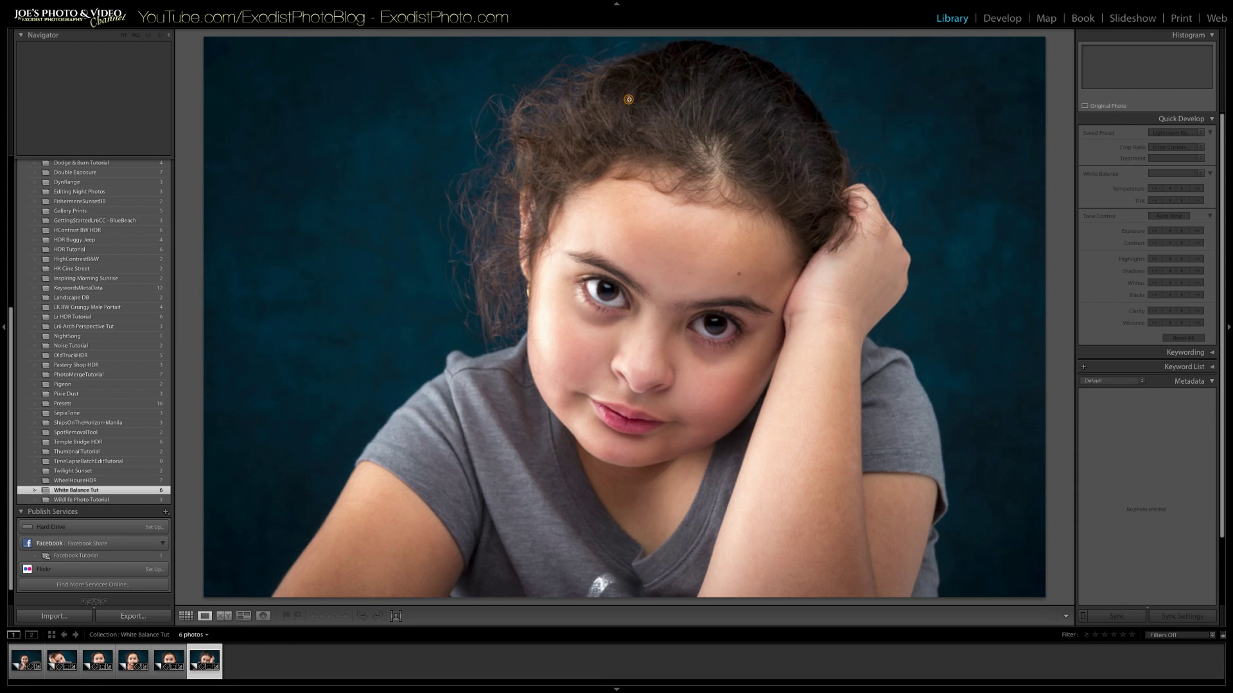
pyautogui.press('Left')
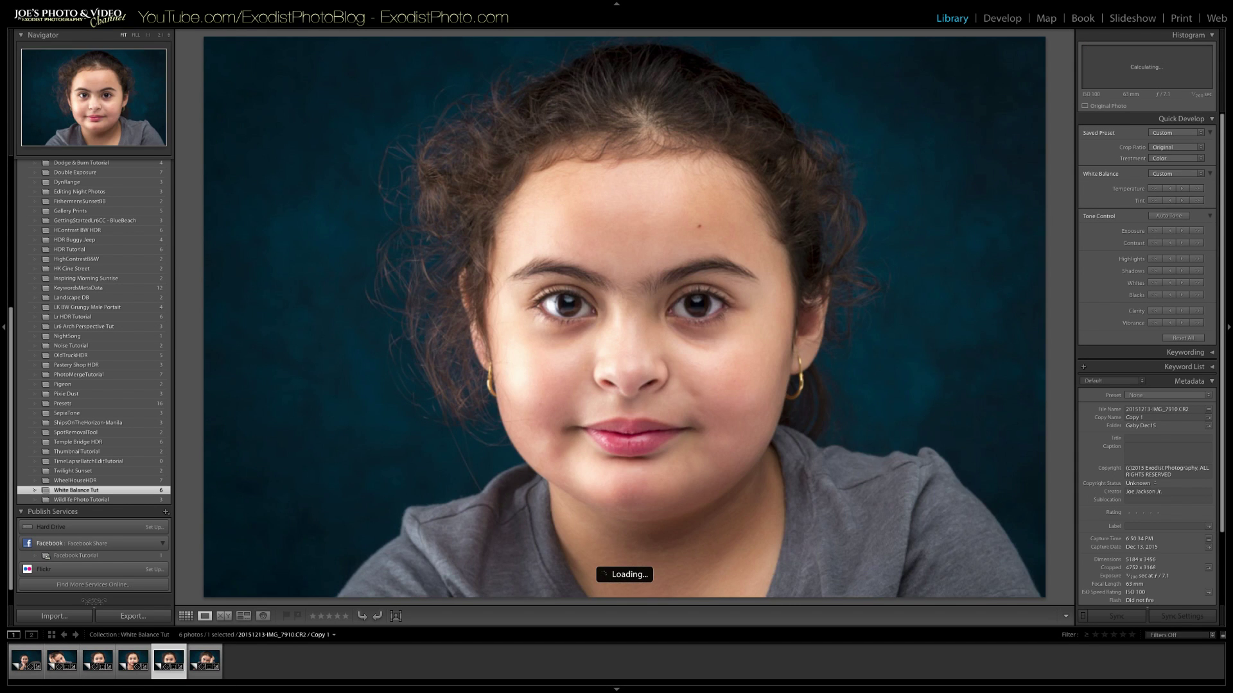
pyautogui.press('Left')
pyautogui.press('Left')
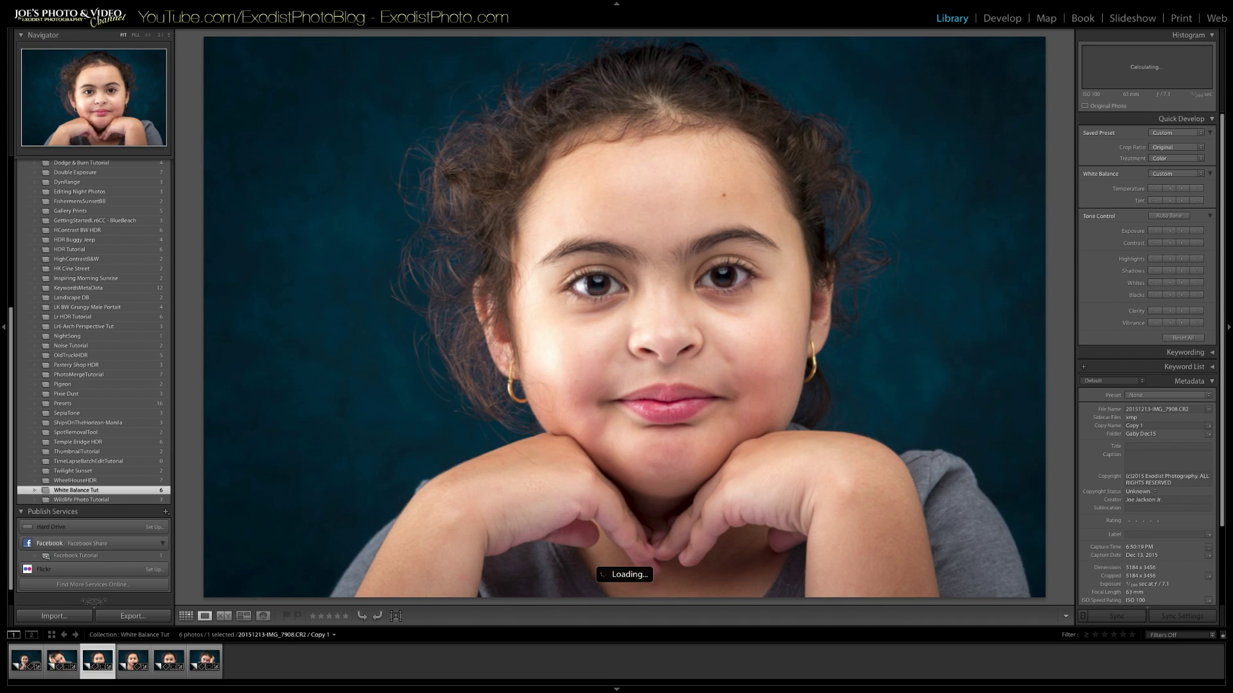
pyautogui.press('Left')
pyautogui.press('Left')
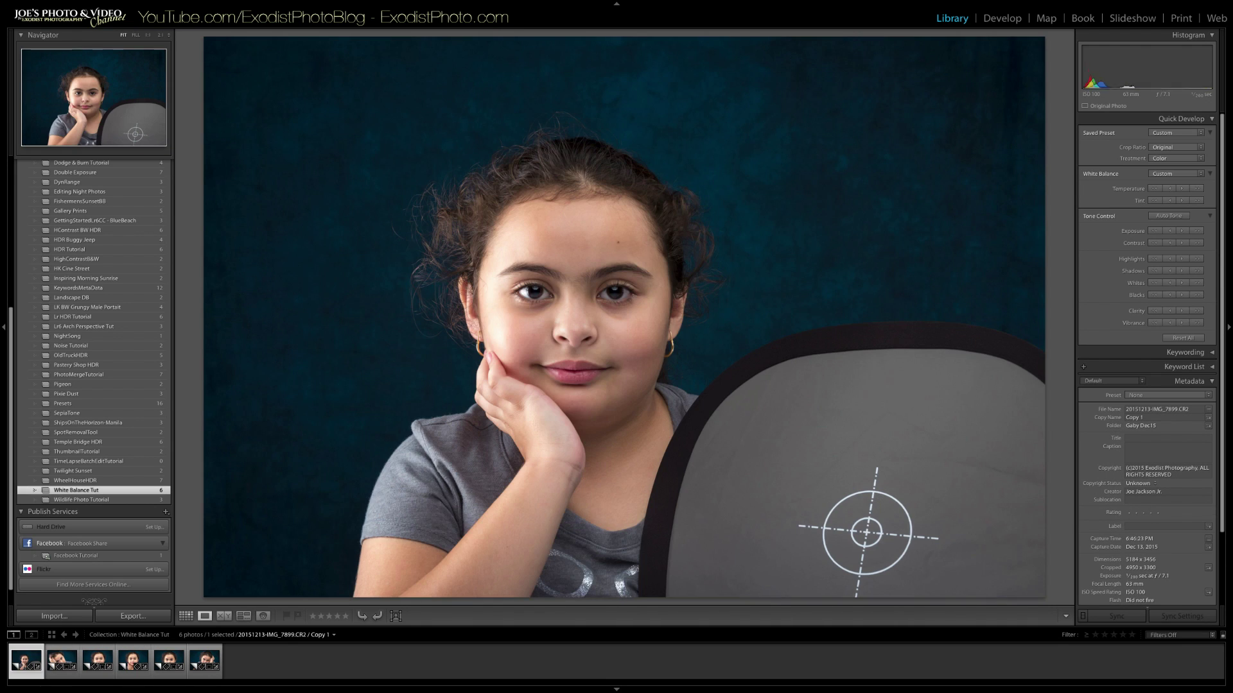
pyautogui.press('Right')
pyautogui.press('Right')
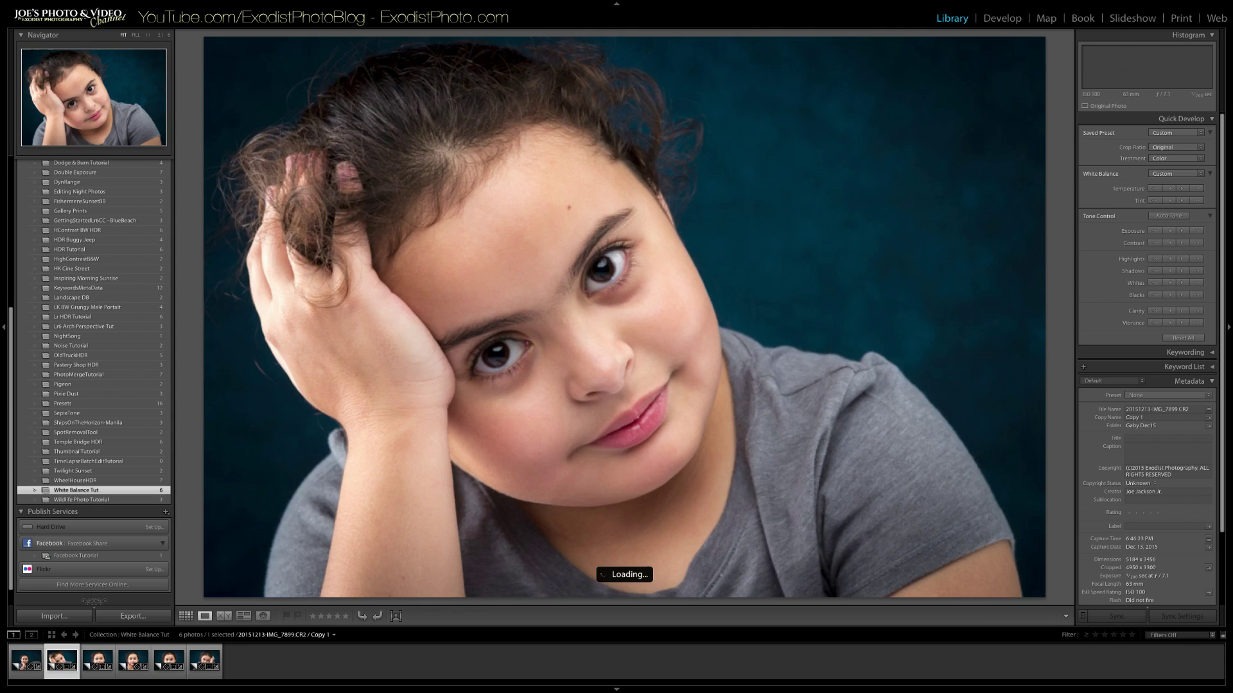
pyautogui.press('Left')
pyautogui.press('g')
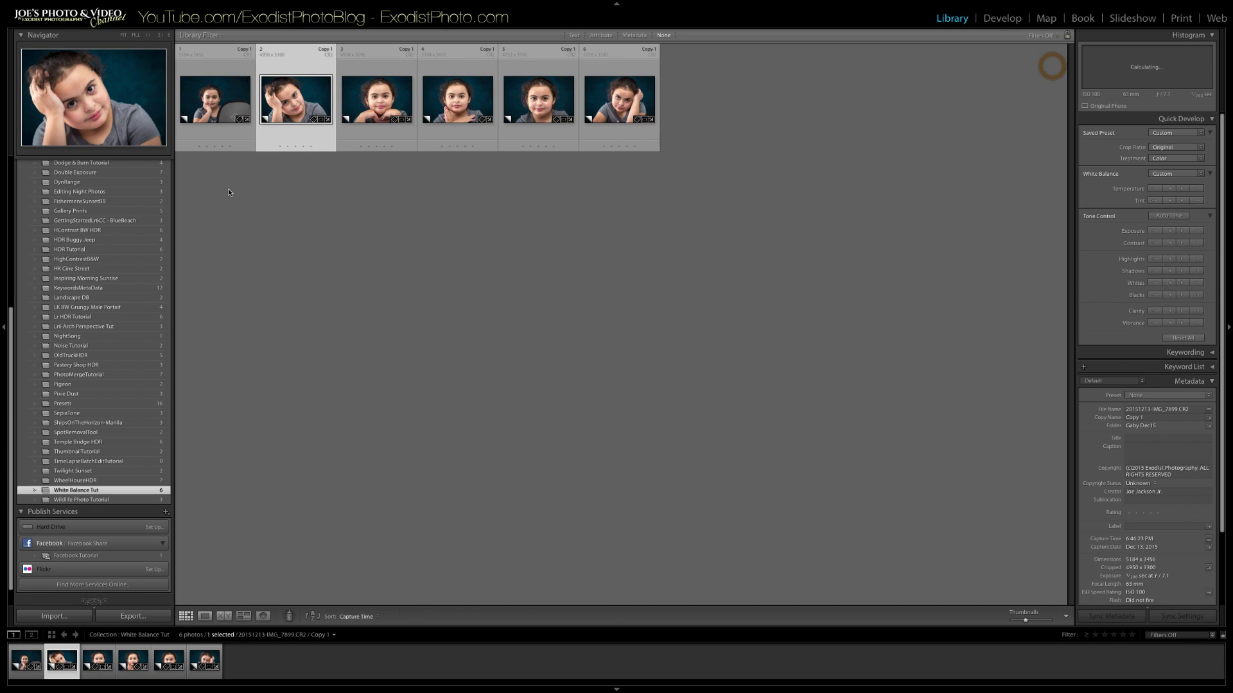
pyautogui.click(351, 208)
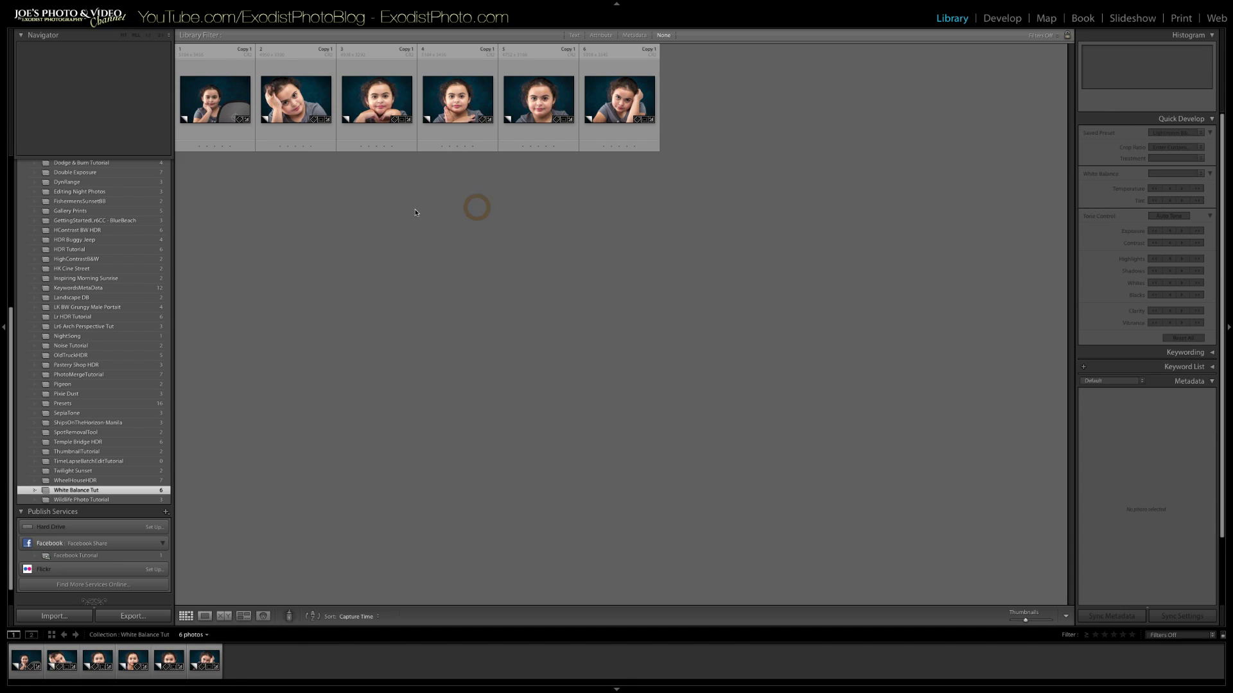